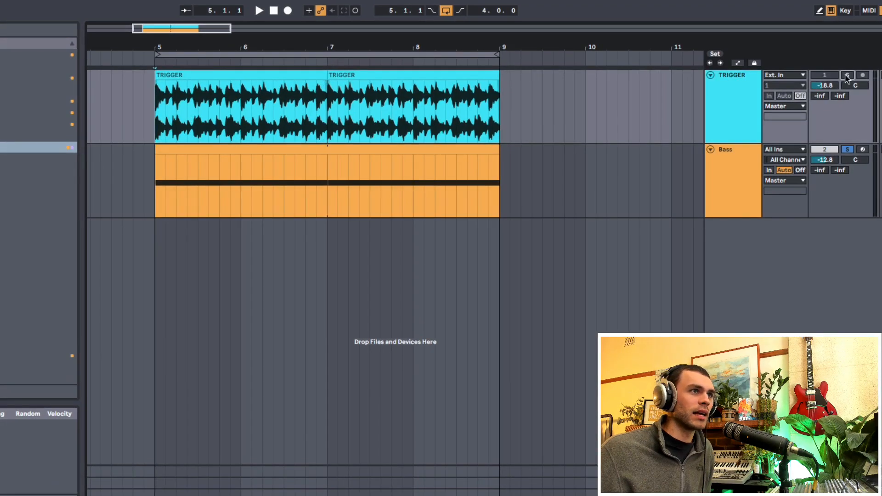
- Solo the TRIGGER track and play the loop from bar 5 to audition the drum part
{"action": "left_click", "coordinate": [846, 75]}
{"action": "left_click", "coordinate": [723, 101]}
{"action": "key", "text": "space"}
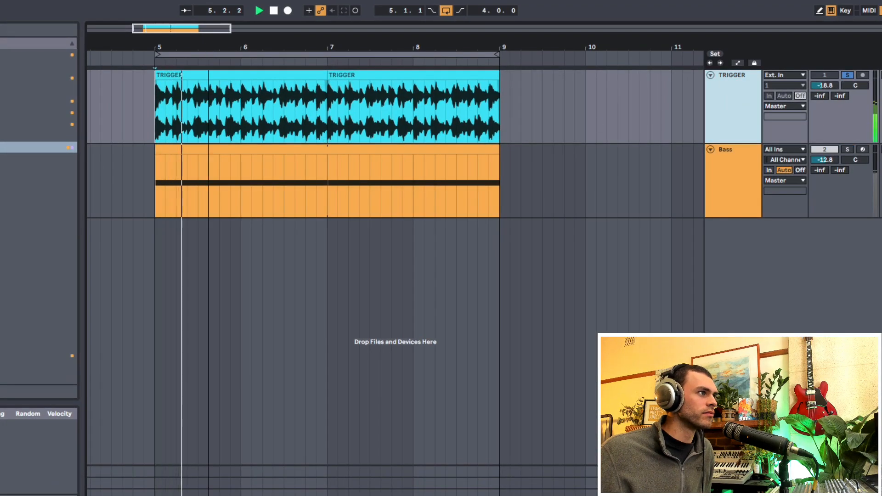
{"action": "left_click_drag", "start_coordinate": [220, 51], "coordinate": [220, 55]}
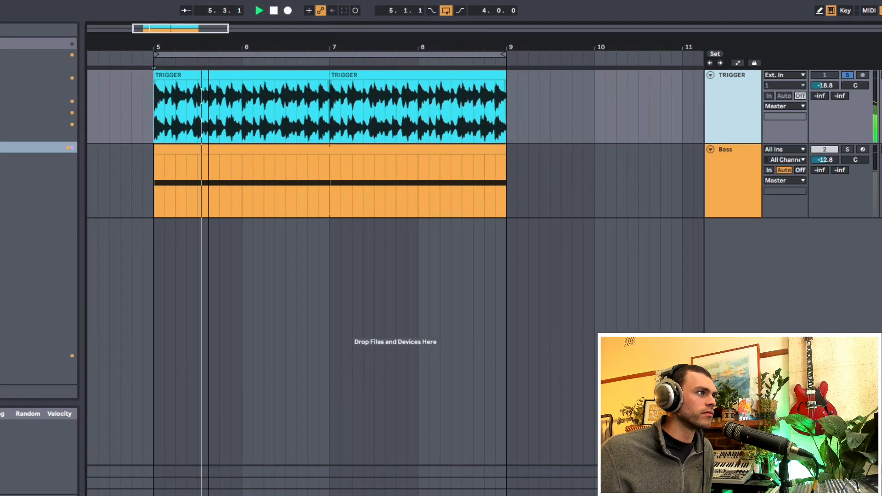
{"action": "left_click", "coordinate": [714, 167]}
{"action": "key", "text": "space"}
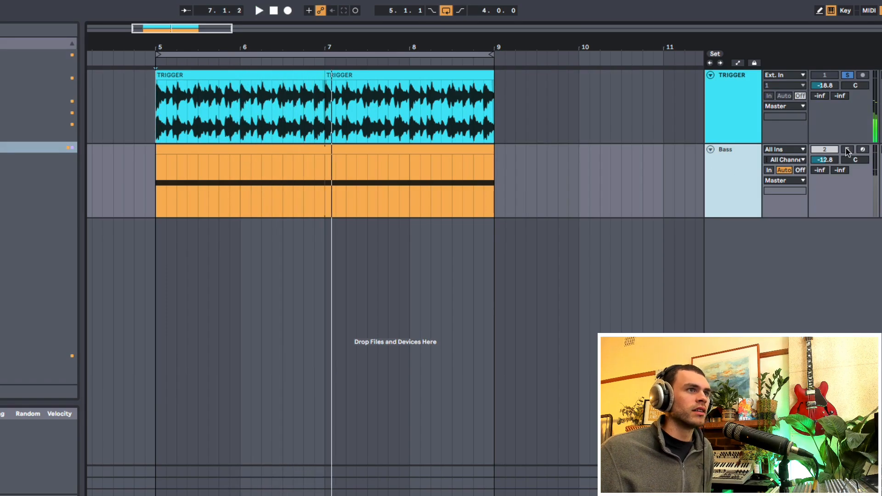
- Solo the Bass track and play it from bar 5 to audition the sustained bass note
{"action": "left_click", "coordinate": [846, 152]}
{"action": "left_click", "coordinate": [215, 149]}
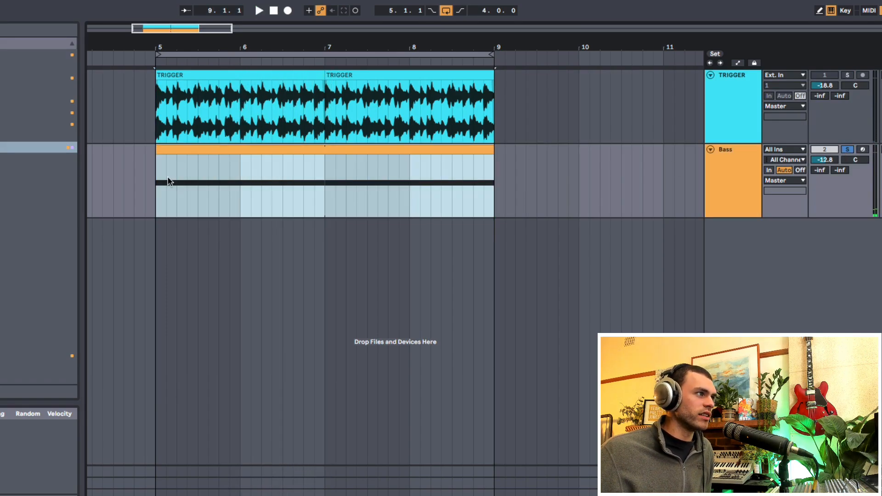
{"action": "left_click", "coordinate": [157, 182]}
{"action": "key", "text": "space"}
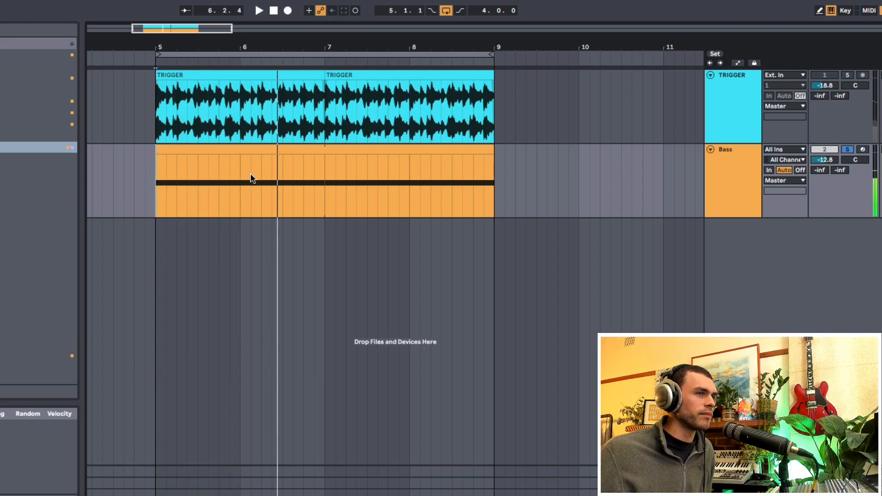
{"action": "key", "text": "space"}
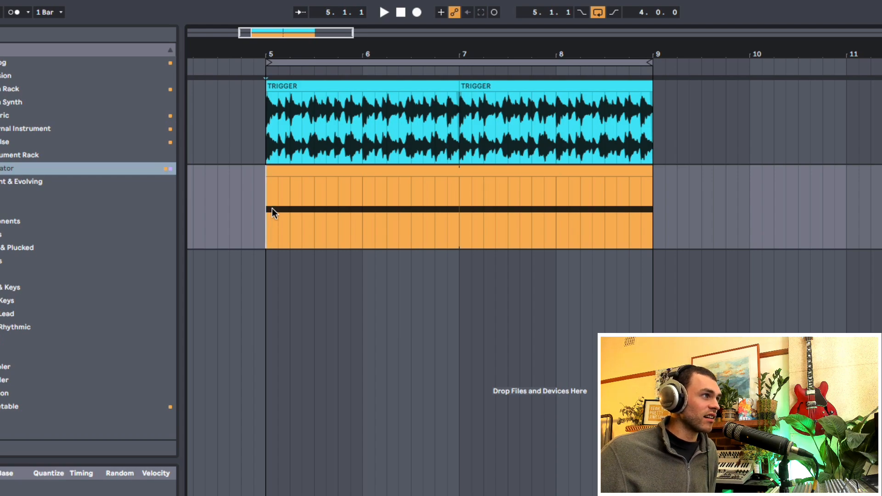
{"action": "left_click_drag", "start_coordinate": [262, 137], "coordinate": [658, 131]}
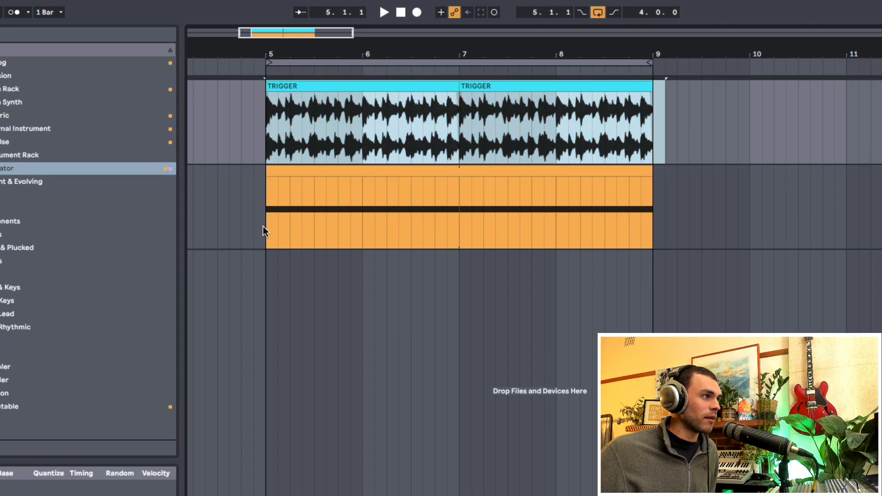
{"action": "left_click_drag", "start_coordinate": [263, 226], "coordinate": [652, 223]}
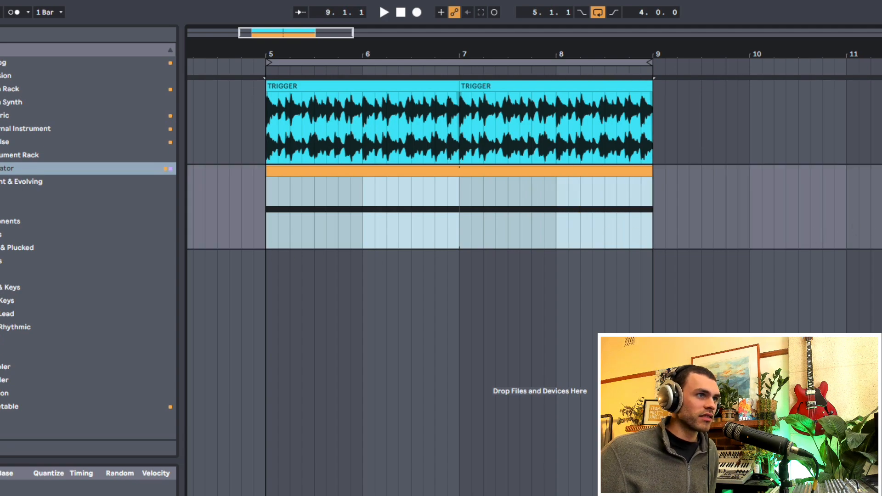
{"action": "right_click", "coordinate": [464, 193]}
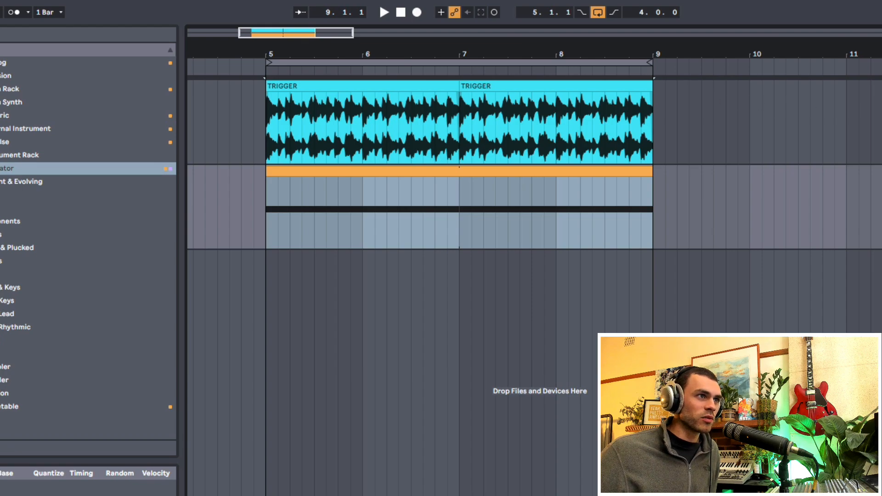
{"action": "left_click", "coordinate": [534, 156]}
{"action": "left_click_drag", "start_coordinate": [268, 123], "coordinate": [485, 145]}
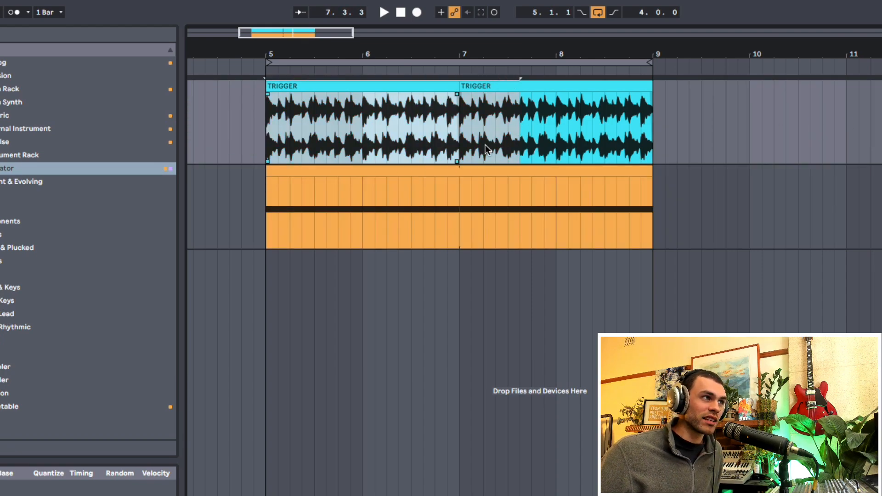
{"action": "left_click", "coordinate": [465, 148]}
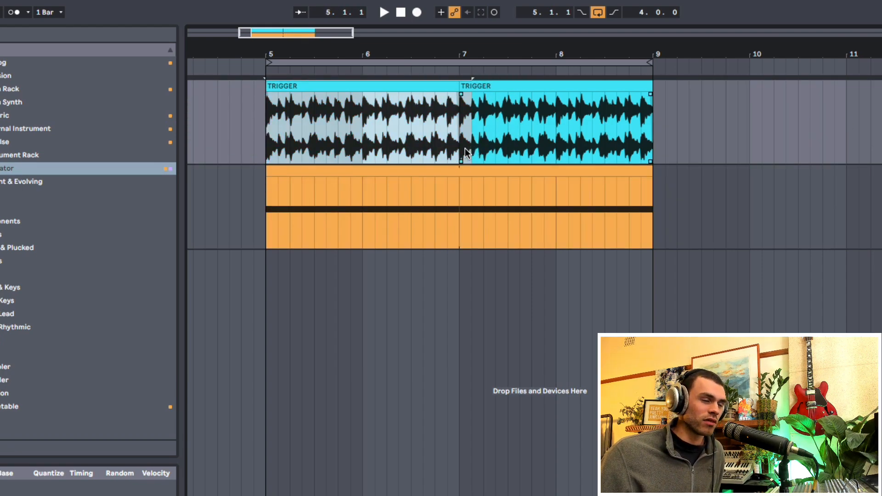
{"action": "left_click", "coordinate": [267, 205]}
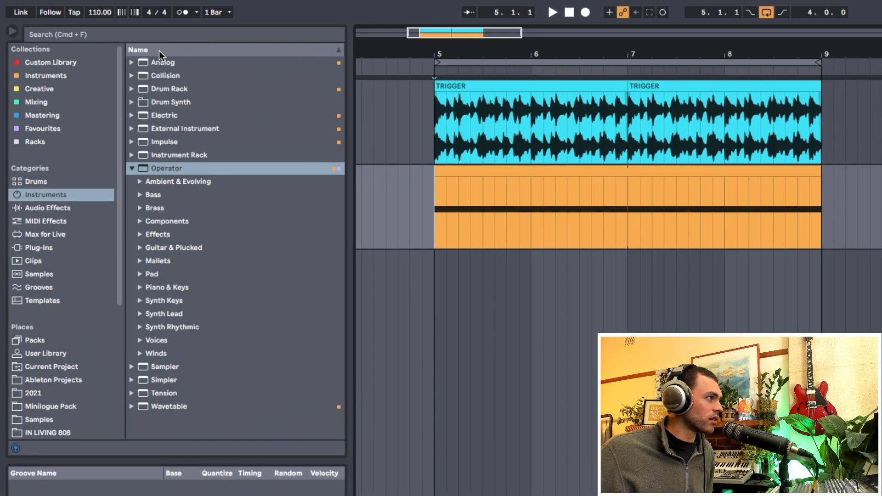
- Search the browser for "gate" and add the Gate effect to the end of the Bass track's device chain
{"action": "left_click", "coordinate": [161, 36]}
{"action": "type", "text": "gate"}
{"action": "left_click", "coordinate": [61, 87]}
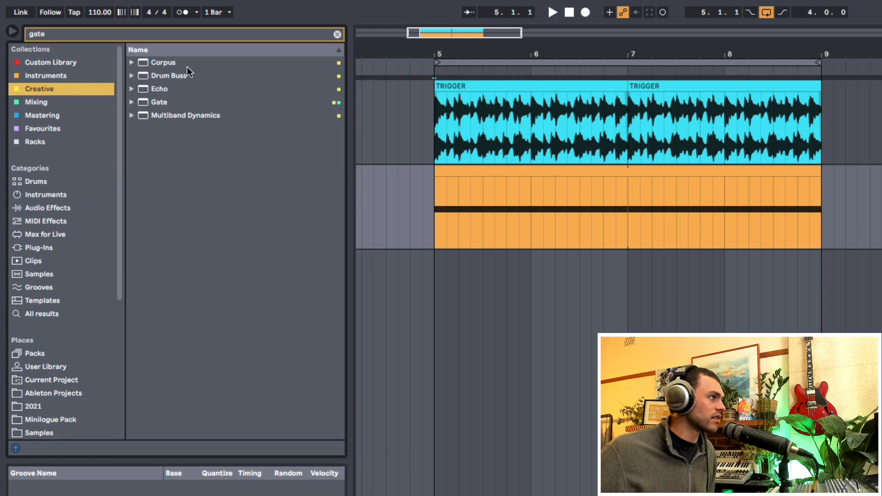
{"action": "left_click_drag", "start_coordinate": [172, 102], "coordinate": [222, 425]}
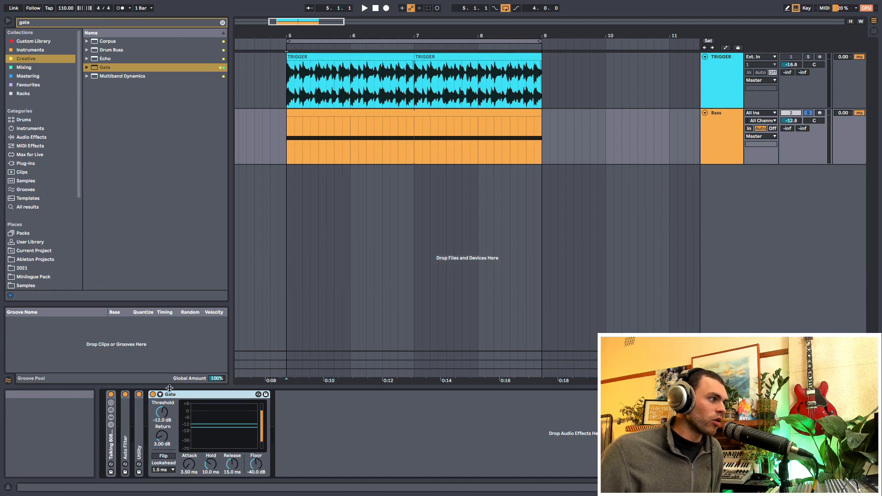
- Expand the Gate's sidechain settings, enable Sidechain, and choose TRIGGER as its audio source
{"action": "left_click", "coordinate": [160, 395]}
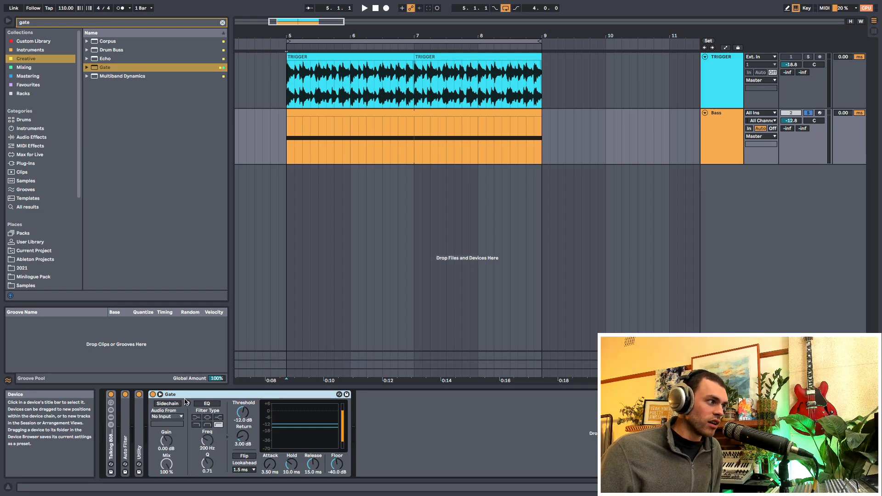
{"action": "left_click_drag", "start_coordinate": [287, 91], "coordinate": [529, 92]}
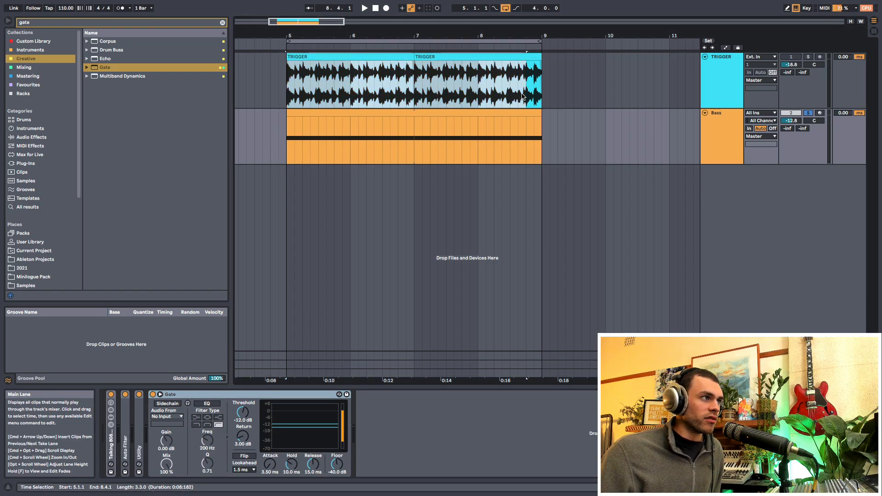
{"action": "left_click", "coordinate": [307, 147]}
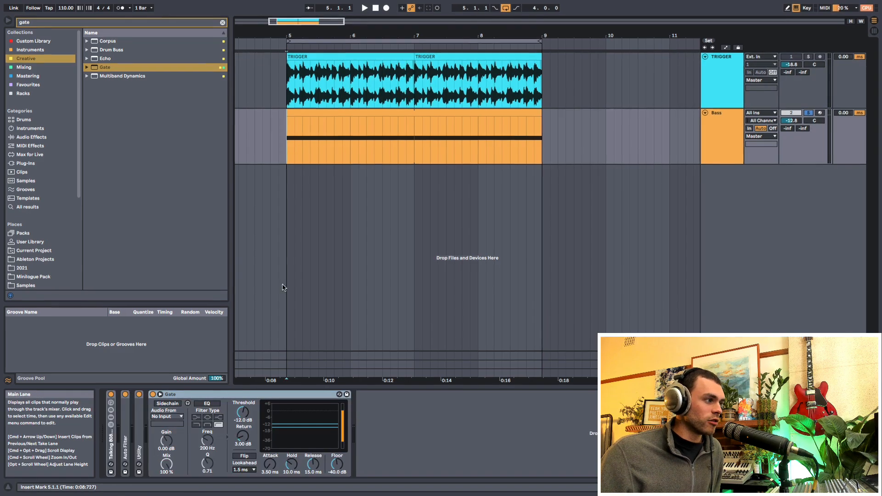
{"action": "left_click", "coordinate": [227, 345]}
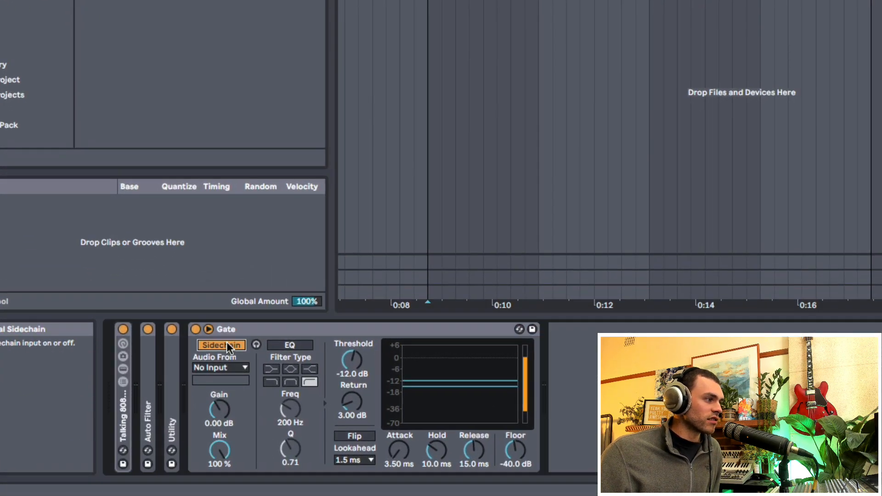
{"action": "left_click", "coordinate": [222, 368]}
{"action": "left_click", "coordinate": [228, 380]}
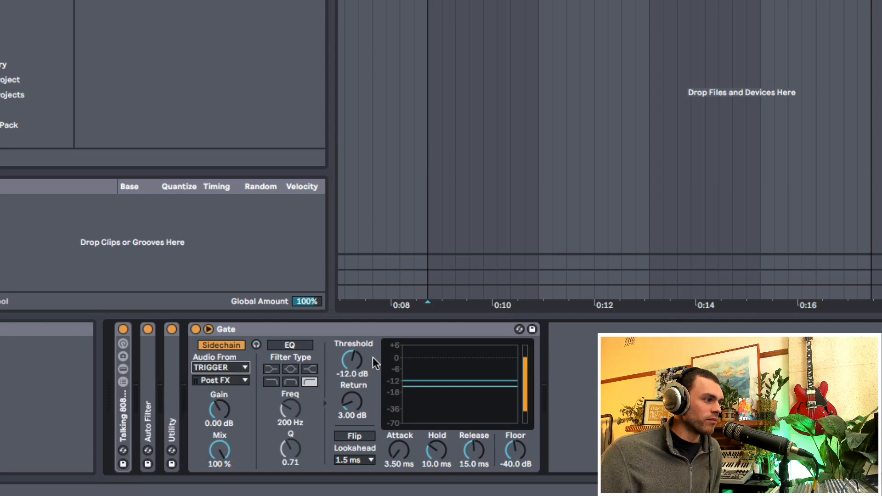
- While playing the loop, set the Gate's threshold to -13.0 dB, return to 0.00 dB and floor to -inf dB
{"action": "mouse_move", "coordinate": [352, 360]}
{"action": "left_mouse_down"}
{"action": "mouse_move", "coordinate": [352, 370]}
{"action": "mouse_move", "coordinate": [362, 359]}
{"action": "left_mouse_up"}
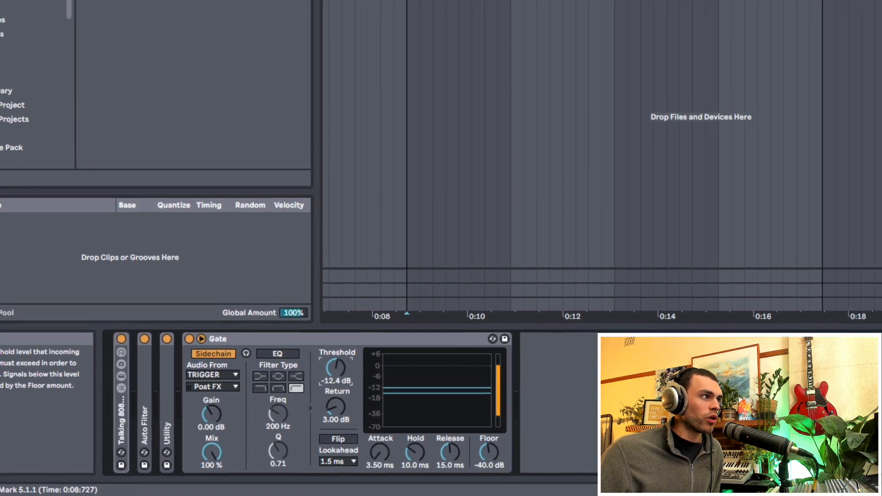
{"action": "left_click_drag", "start_coordinate": [288, 84], "coordinate": [415, 84]}
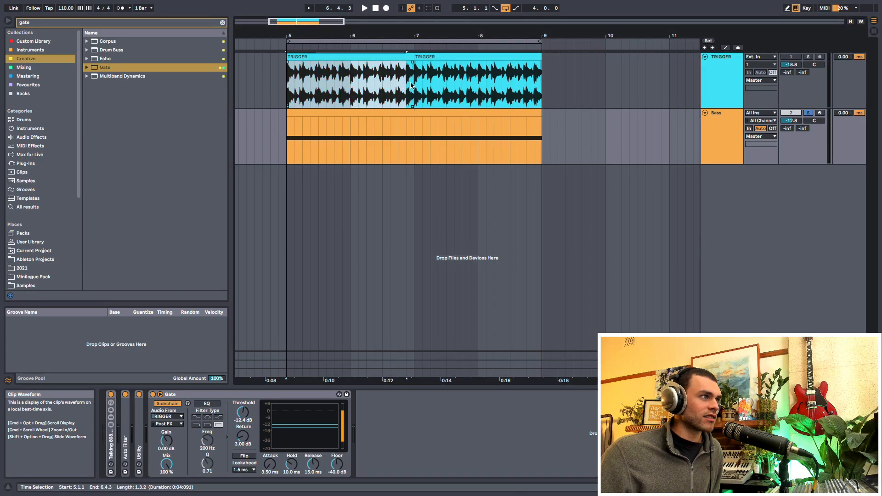
{"action": "left_click", "coordinate": [335, 114]}
{"action": "left_click", "coordinate": [284, 146]}
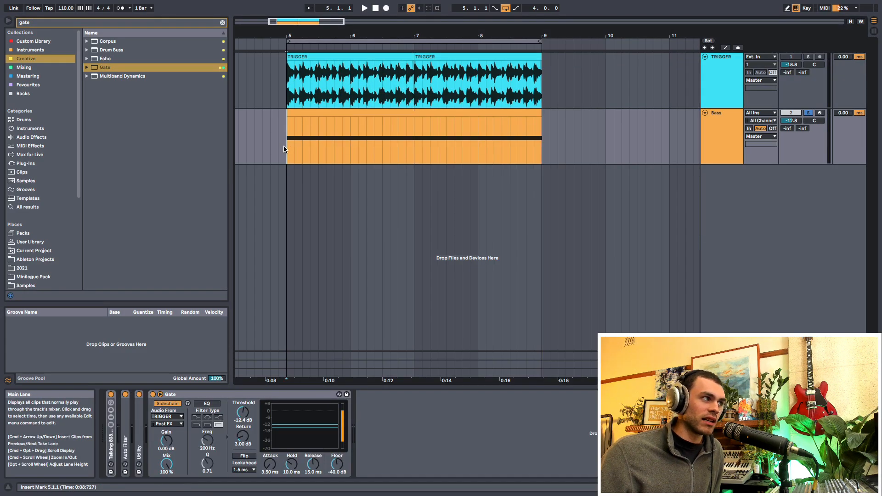
{"action": "key", "text": "space"}
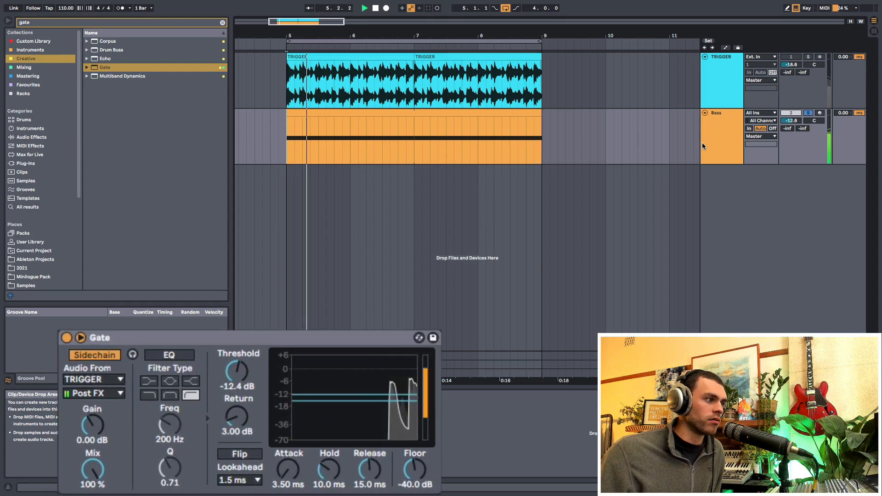
{"action": "mouse_move", "coordinate": [237, 371]}
{"action": "left_mouse_down"}
{"action": "mouse_move", "coordinate": [238, 379]}
{"action": "mouse_move", "coordinate": [238, 361]}
{"action": "left_mouse_up"}
{"action": "left_click_drag", "start_coordinate": [415, 469], "coordinate": [415, 492]}
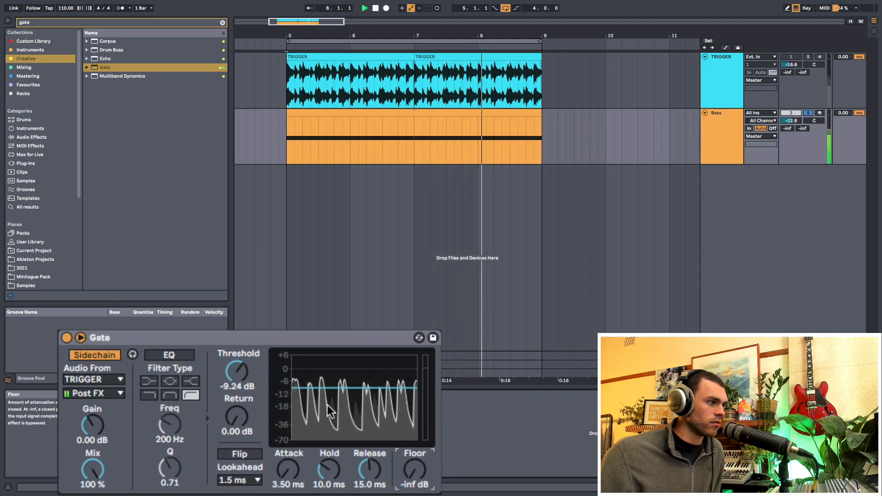
{"action": "left_click_drag", "start_coordinate": [238, 376], "coordinate": [238, 387]}
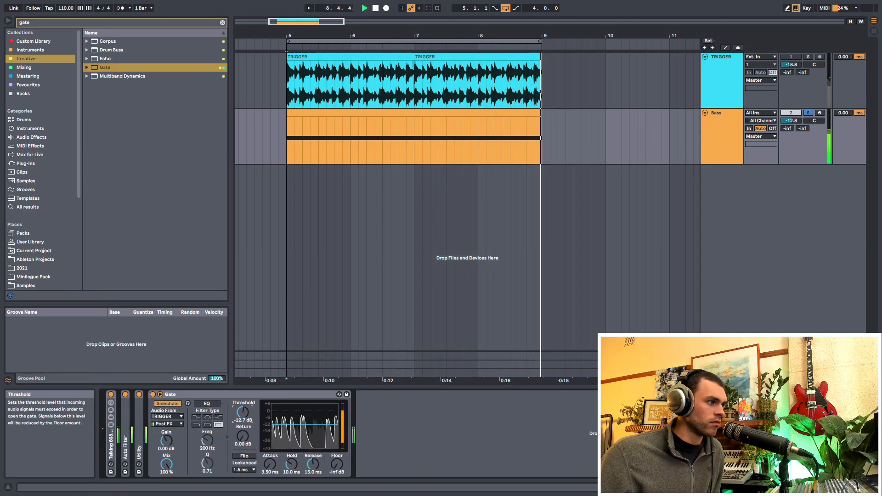
{"action": "left_click", "coordinate": [289, 141]}
{"action": "key", "text": "space"}
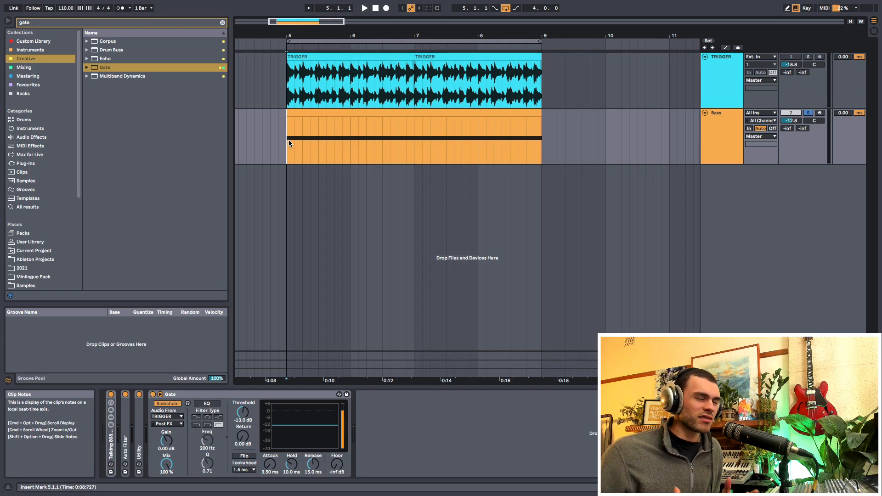
- Open the Bass clip's notes and shorten the long C1 note to end at 1.3
{"action": "left_click", "coordinate": [304, 113]}
{"action": "double_click", "coordinate": [304, 112]}
{"action": "left_click_drag", "start_coordinate": [819, 398], "coordinate": [833, 463]}
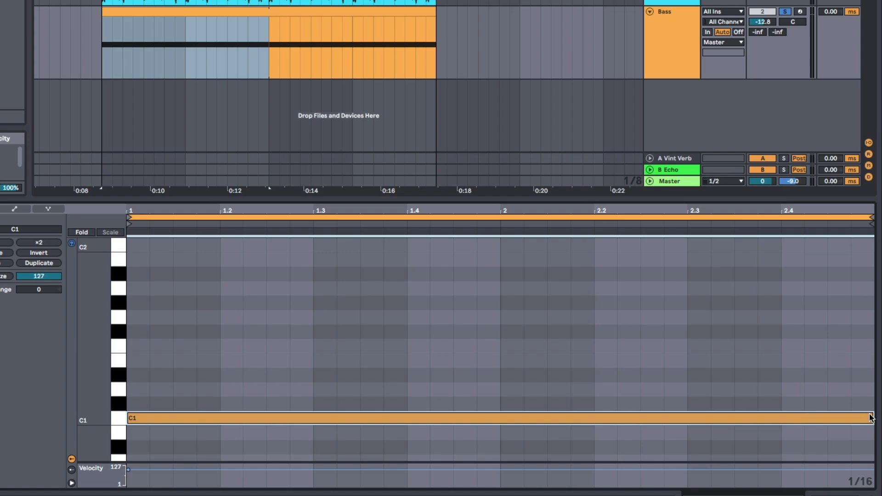
{"action": "left_click_drag", "start_coordinate": [872, 418], "coordinate": [312, 420]}
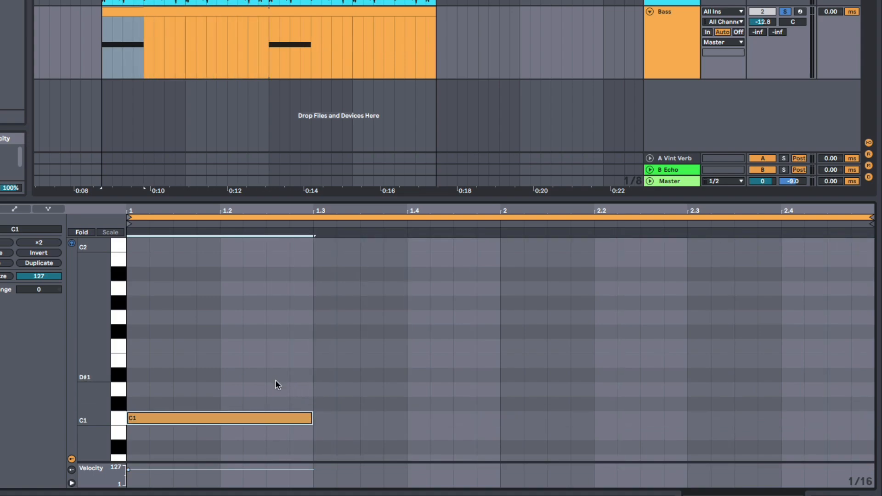
- Duplicate the C1 note to 1.3 and raise it to D1, then duplicate that note to bar 2 and extend it to the clip's end
{"action": "key", "text": "ctrl+d"}
{"action": "left_click_drag", "start_coordinate": [376, 418], "coordinate": [378, 390]}
{"action": "key", "text": "ctrl+d"}
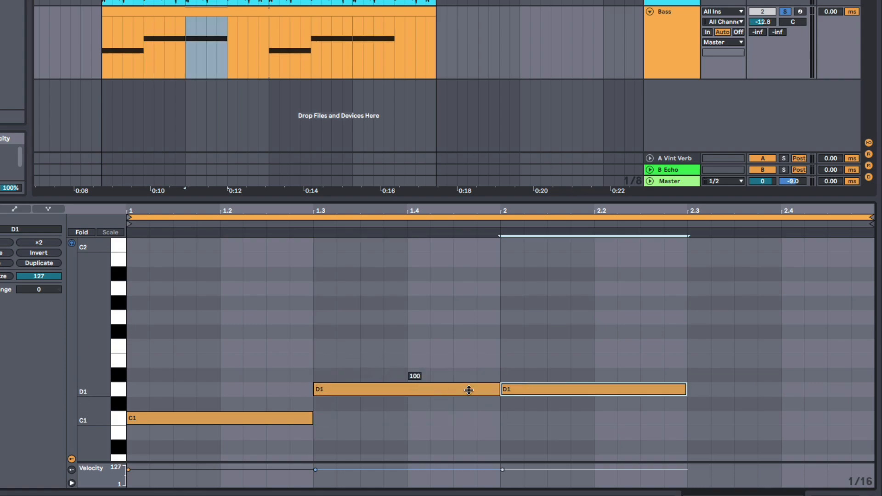
{"action": "left_click_drag", "start_coordinate": [686, 390], "coordinate": [873, 389]}
- Raise the last bass note, starting at bar 2, to F1 and play the gated bassline
{"action": "left_click_drag", "start_coordinate": [639, 350], "coordinate": [675, 470]}
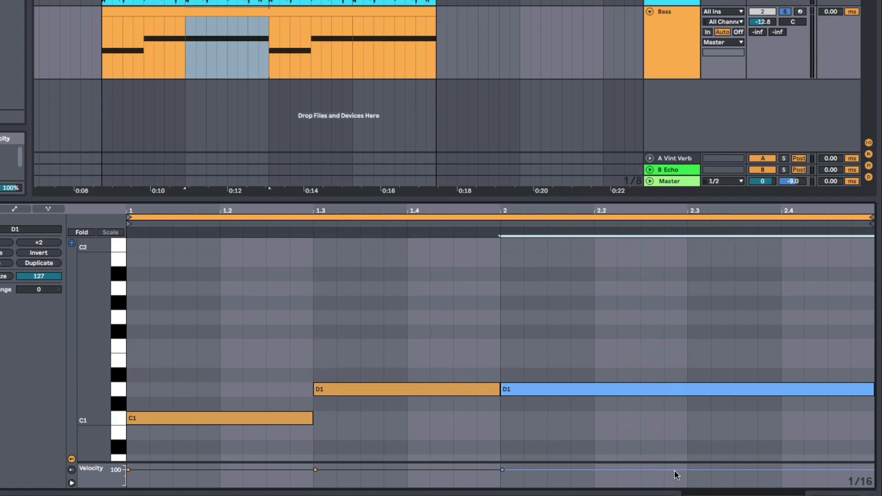
{"action": "key", "text": "Up"}
{"action": "key", "text": "Up"}
{"action": "key", "text": "Up"}
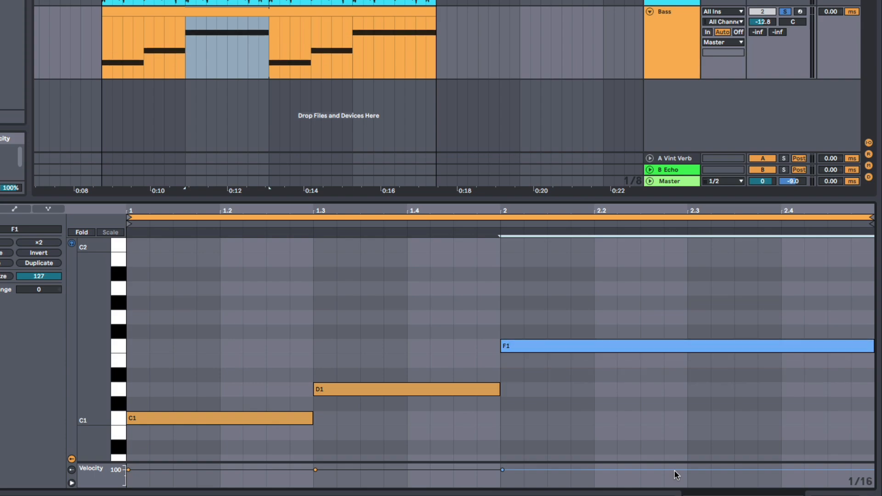
{"action": "key", "text": "space"}
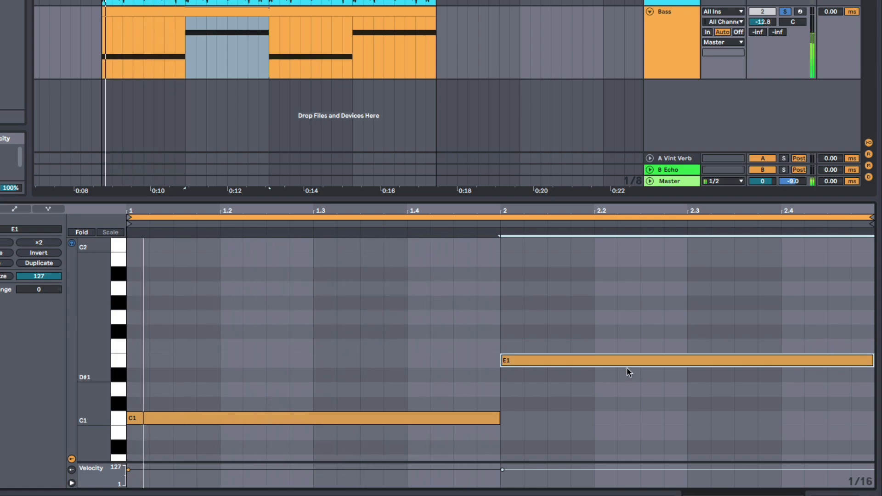
{"action": "mouse_move", "coordinate": [626, 366]}
{"action": "left_mouse_down"}
{"action": "mouse_move", "coordinate": [624, 386]}
{"action": "mouse_move", "coordinate": [621, 379]}
{"action": "left_mouse_up"}
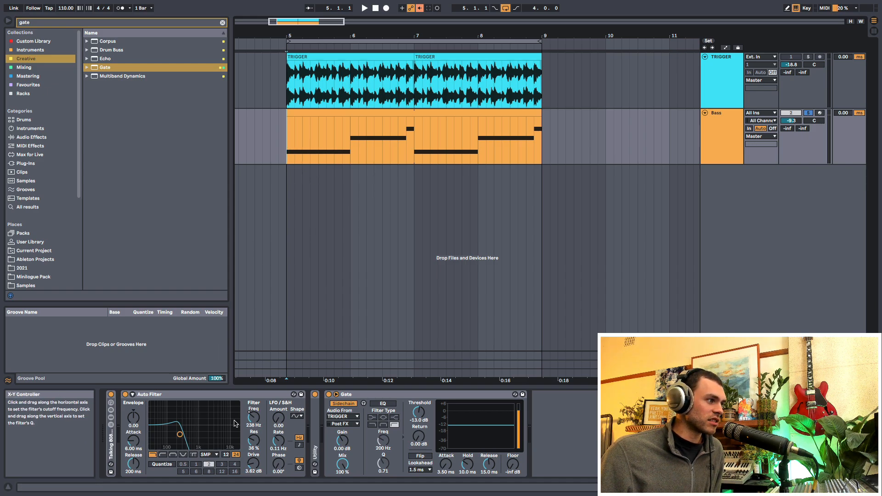
- Sweep the Auto Filter's cutoff frequency down to 133 Hz and up to 497 Hz while playing the gated bass
{"action": "left_click", "coordinate": [250, 396]}
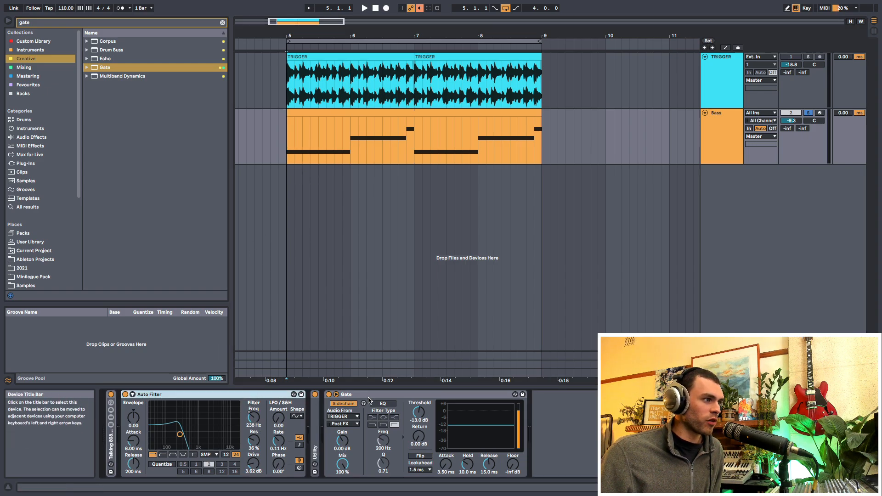
{"action": "left_click", "coordinate": [249, 419]}
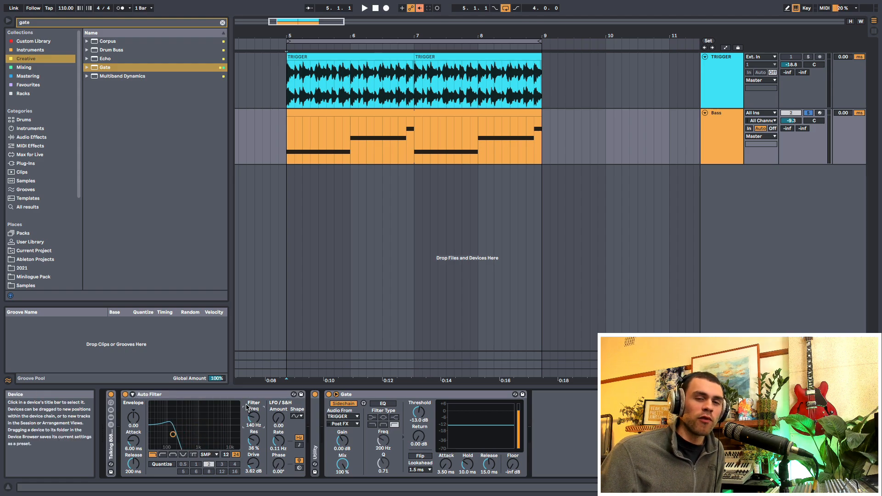
{"action": "key", "text": "space"}
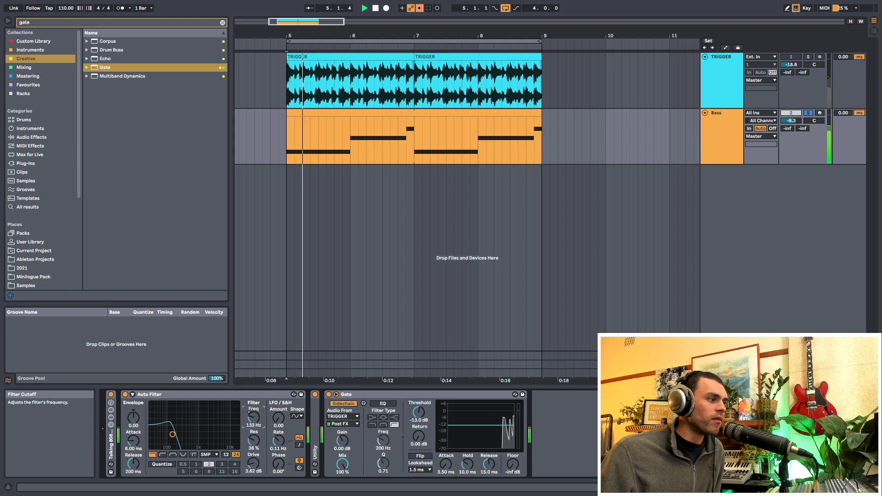
{"action": "mouse_move", "coordinate": [249, 413]}
{"action": "left_mouse_down"}
{"action": "mouse_move", "coordinate": [249, 386]}
{"action": "mouse_move", "coordinate": [249, 404]}
{"action": "left_mouse_up"}
{"action": "key", "text": "space"}
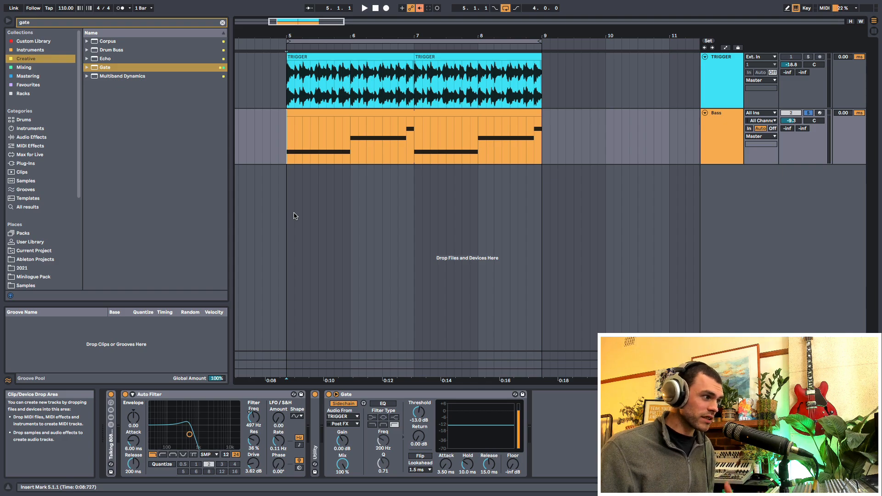
{"action": "left_click", "coordinate": [285, 82]}
{"action": "left_click", "coordinate": [282, 138]}
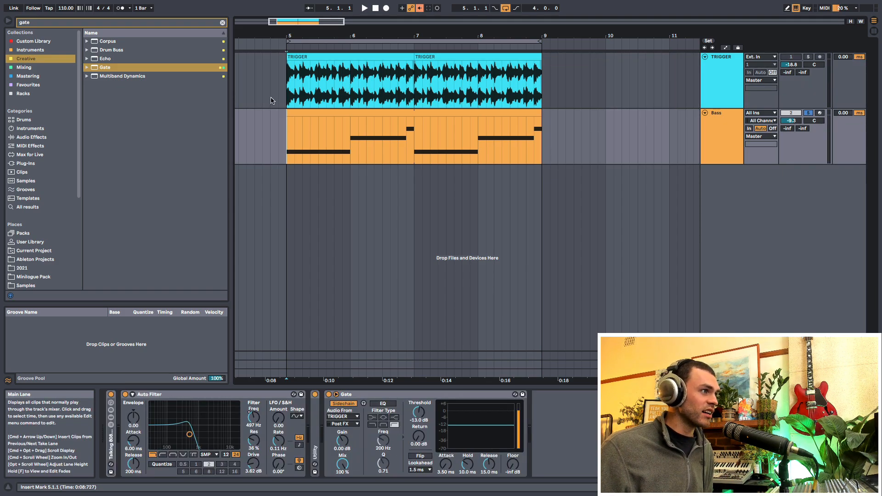
{"action": "left_click", "coordinate": [278, 129]}
{"action": "left_click", "coordinate": [279, 90]}
{"action": "left_click", "coordinate": [184, 238]}
{"action": "left_click", "coordinate": [182, 148]}
{"action": "left_click", "coordinate": [184, 211]}
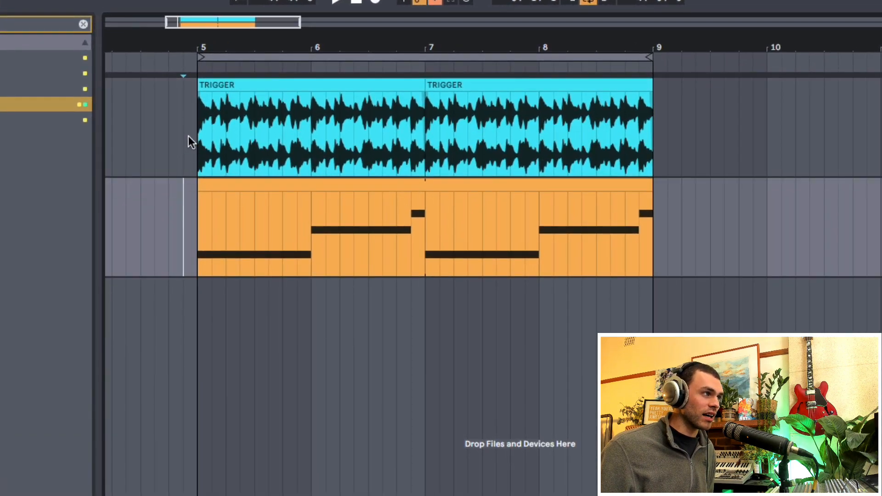
{"action": "left_click", "coordinate": [188, 136]}
{"action": "left_click_drag", "start_coordinate": [155, 133], "coordinate": [792, 127]}
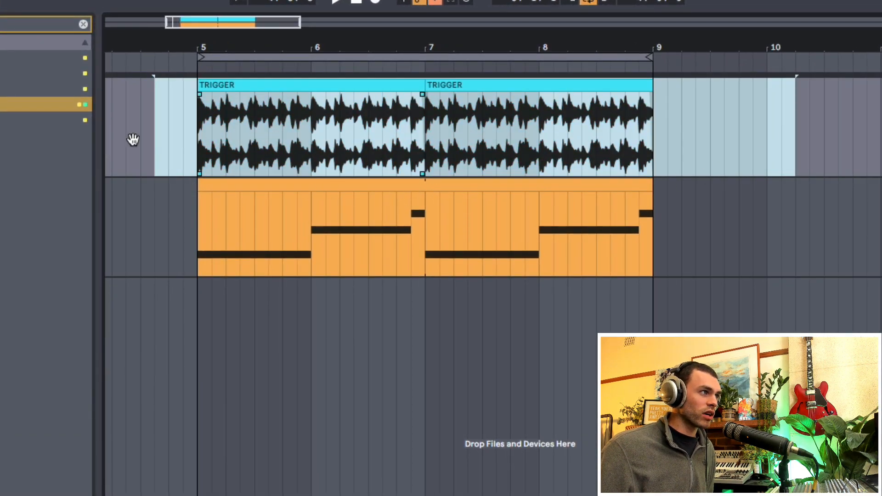
{"action": "left_click_drag", "start_coordinate": [202, 151], "coordinate": [629, 156]}
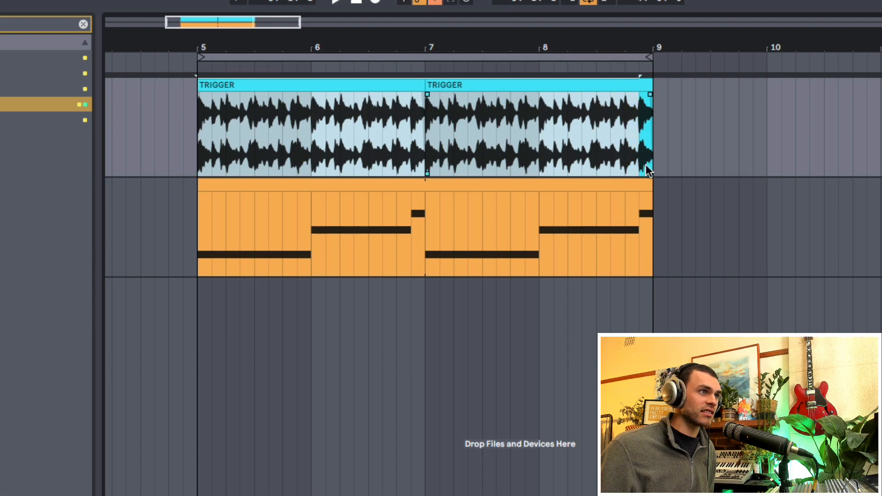
{"action": "left_click_drag", "start_coordinate": [661, 239], "coordinate": [202, 248]}
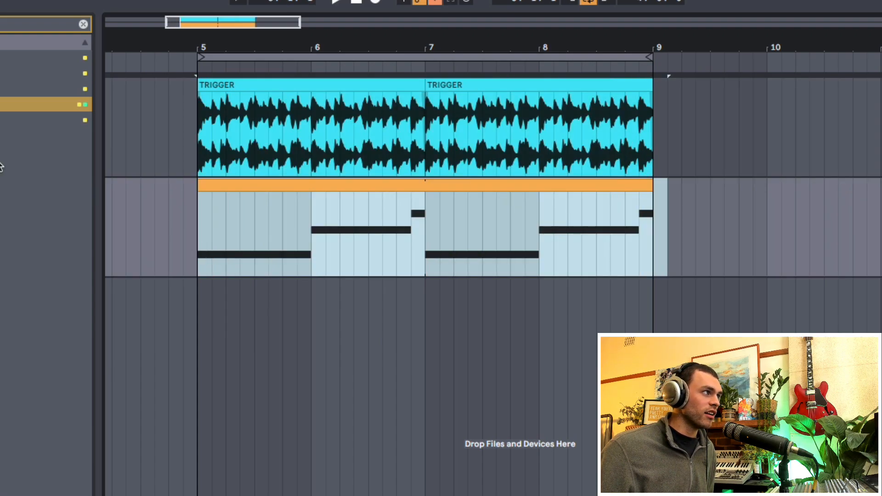
- Replace the TRIGGER track's audio with PERCUSSION LOOP VARIOUS5 across bars 5 to 9 and delete the extra percussion clip at bar 9
{"action": "left_click", "coordinate": [83, 24]}
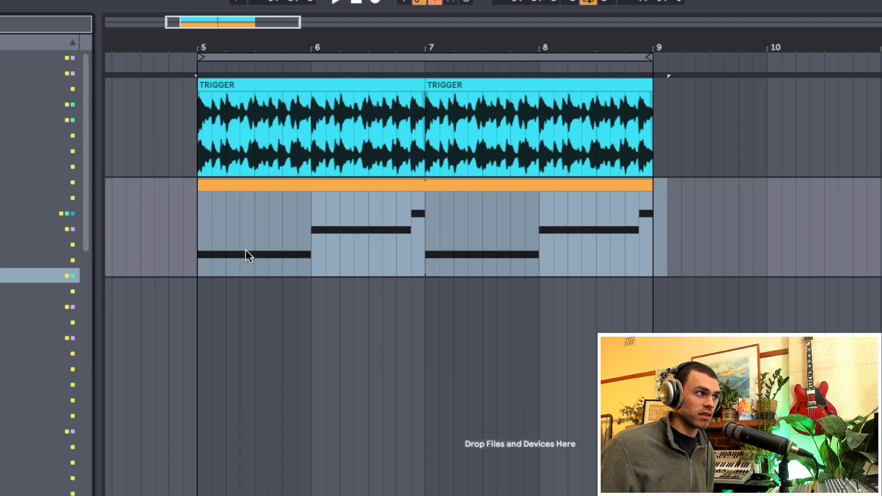
{"action": "right_click", "coordinate": [216, 257]}
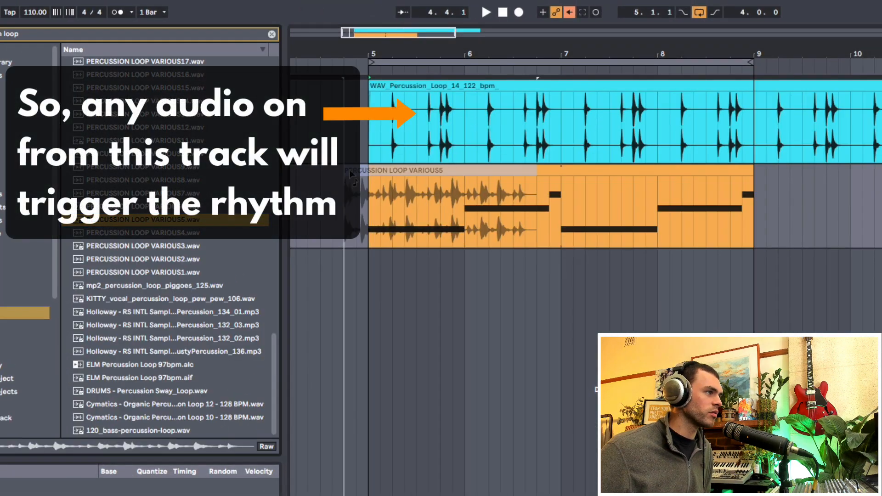
{"action": "left_click_drag", "start_coordinate": [352, 174], "coordinate": [754, 87]}
{"action": "left_click", "coordinate": [781, 86]}
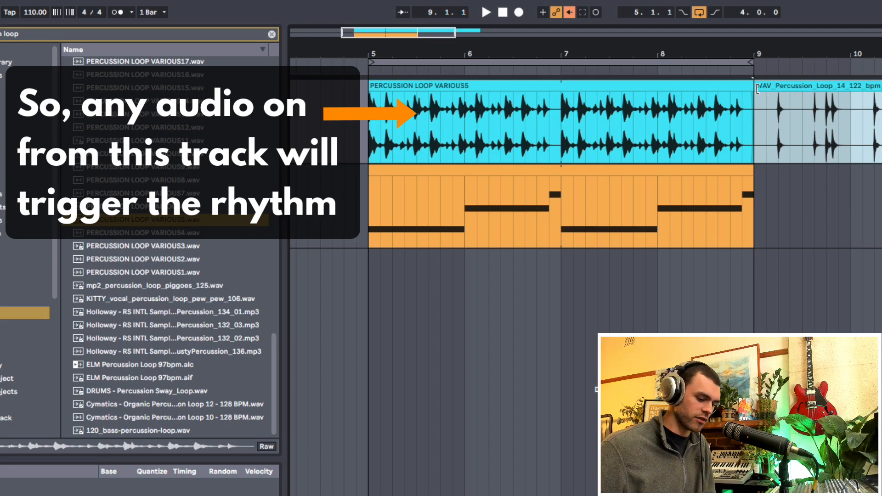
{"action": "key", "text": "Delete"}
{"action": "left_click", "coordinate": [374, 129]}
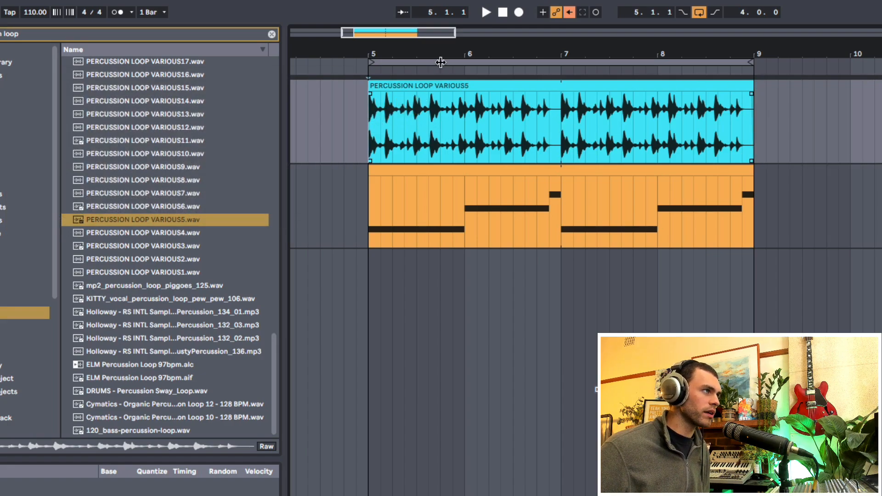
{"action": "left_click_drag", "start_coordinate": [441, 54], "coordinate": [441, 57]}
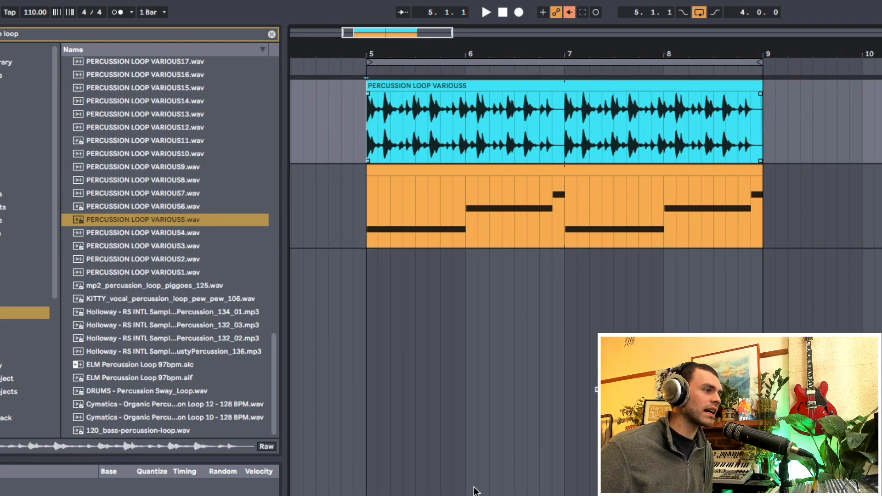
- Play the bassline gated by the PERCUSSION LOOP VARIOUS5 clip from bar 5
{"action": "left_click", "coordinate": [878, 170]}
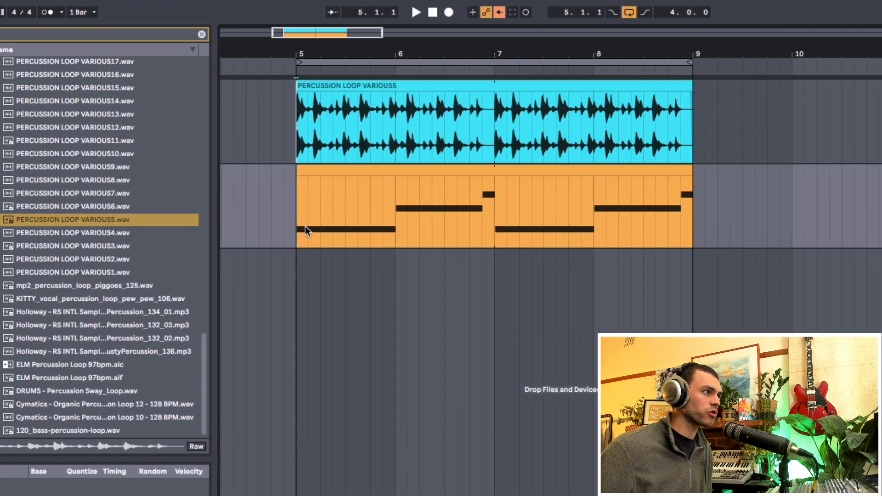
{"action": "key", "text": "space"}
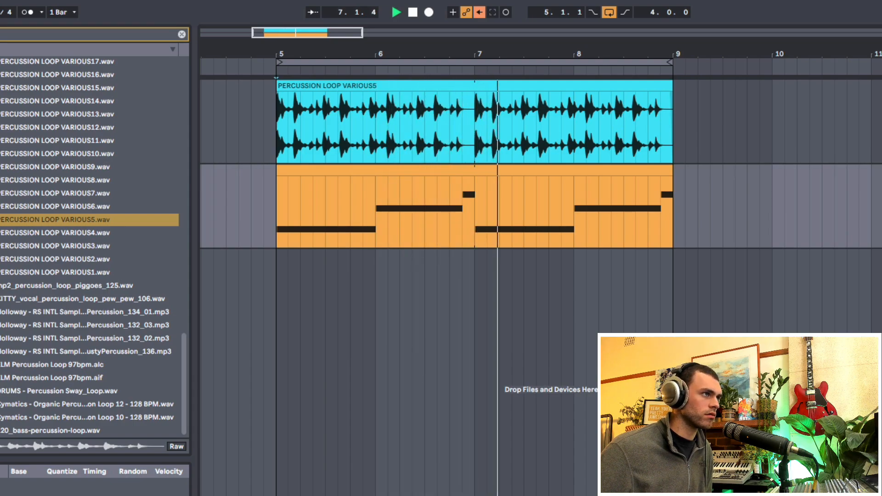
{"action": "key", "text": "space"}
- Place PERCUSSION LOOP VARIOUS3.wav at bar 5 on the TRIGGER track and play the gated bass with it
{"action": "left_click", "coordinate": [67, 246]}
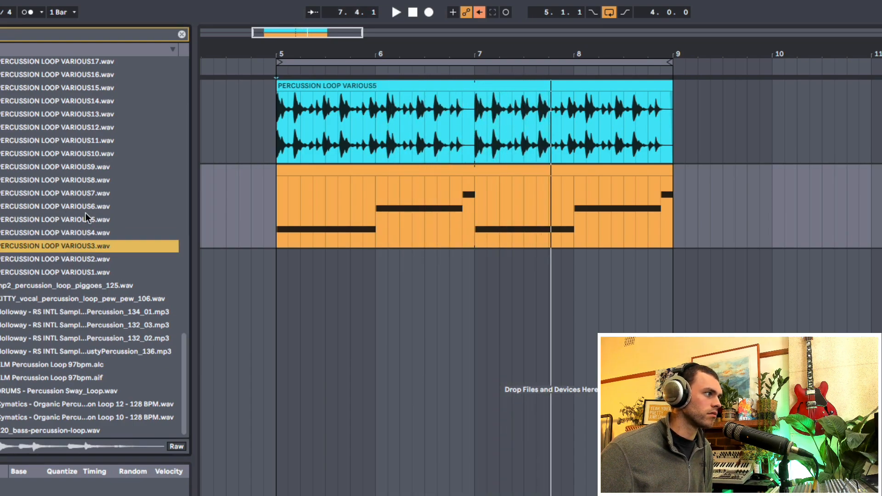
{"action": "left_click_drag", "start_coordinate": [73, 247], "coordinate": [285, 128]}
{"action": "key", "text": "space"}
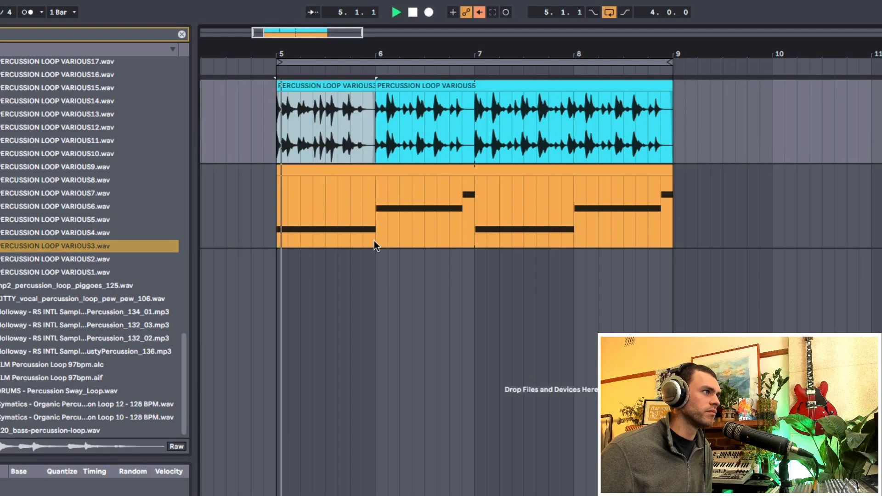
{"action": "key", "text": "space"}
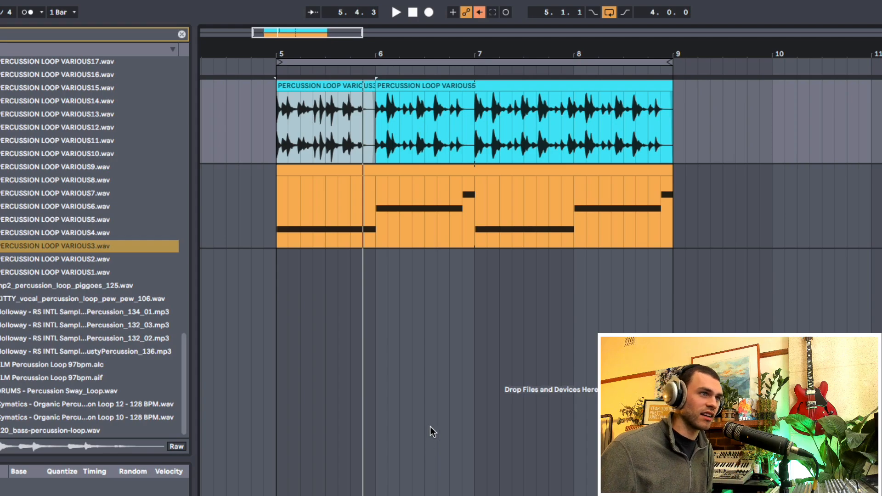
{"action": "left_click_drag", "start_coordinate": [274, 138], "coordinate": [365, 138]}
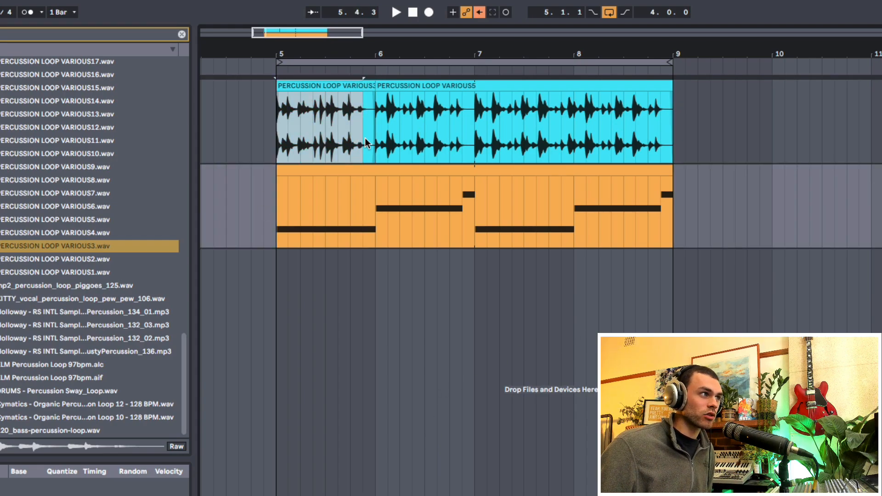
{"action": "left_click", "coordinate": [275, 215]}
{"action": "left_click_drag", "start_coordinate": [277, 137], "coordinate": [351, 139]}
{"action": "left_click_drag", "start_coordinate": [289, 194], "coordinate": [421, 218]}
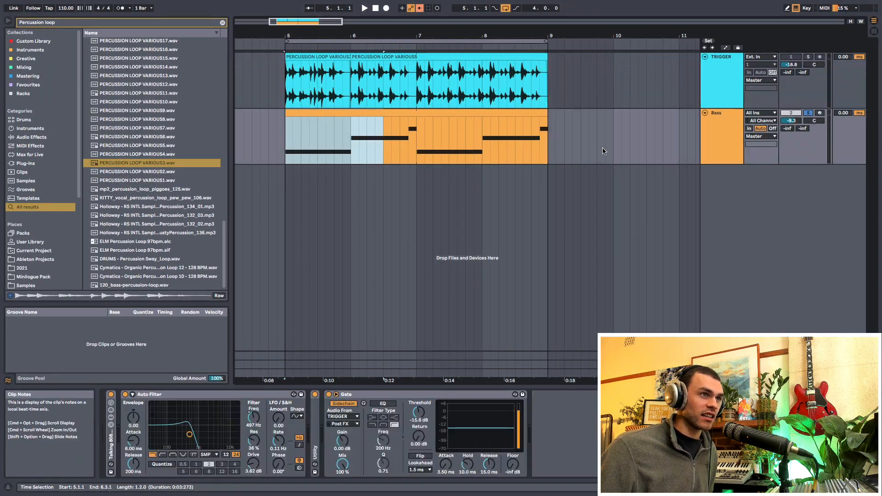
- Insert an audio track below Bass and copy the Bass track's sidechained Gate onto it
{"action": "left_click", "coordinate": [713, 135]}
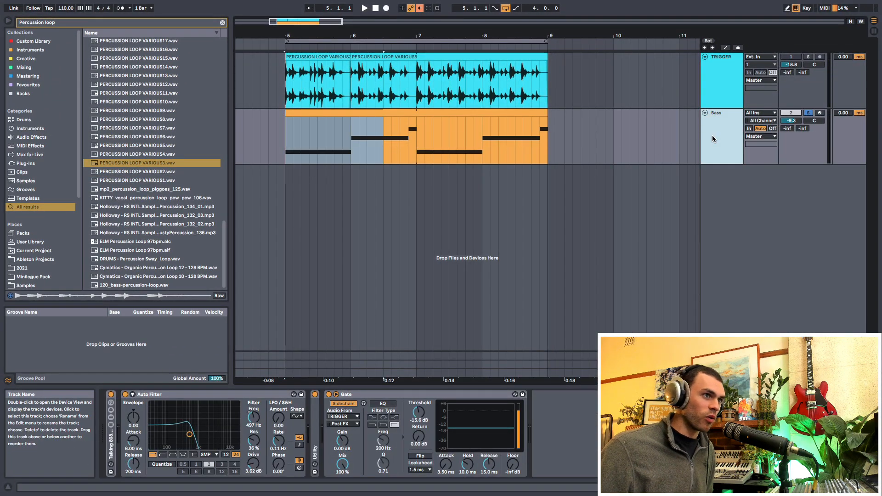
{"action": "key", "text": "ctrl+t"}
{"action": "left_click", "coordinate": [720, 94]}
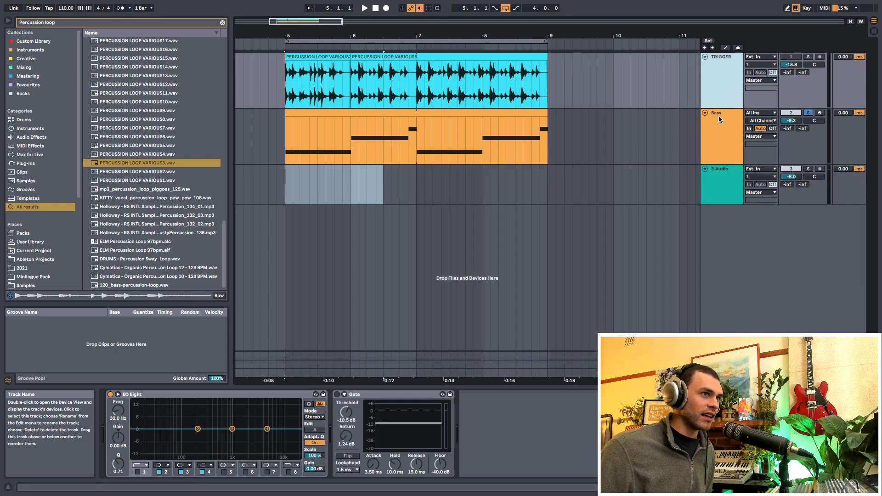
{"action": "left_click", "coordinate": [717, 139]}
{"action": "left_click_drag", "start_coordinate": [394, 394], "coordinate": [428, 376]}
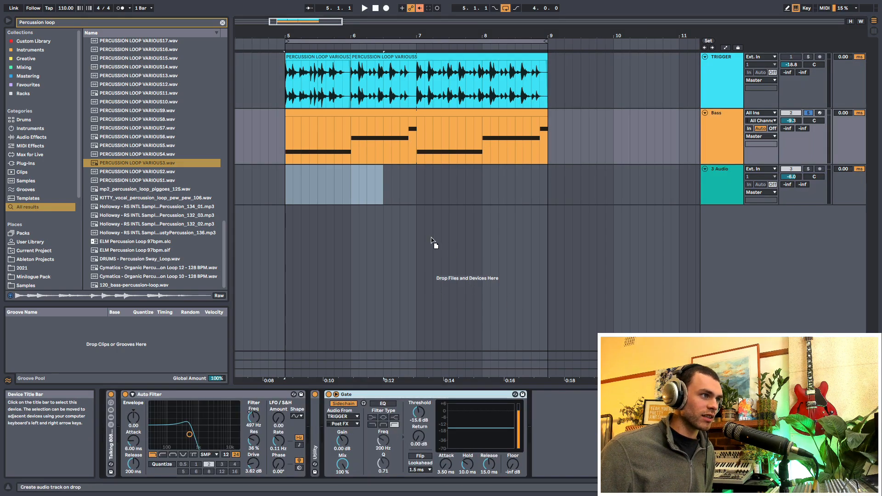
{"action": "left_click", "coordinate": [711, 181]}
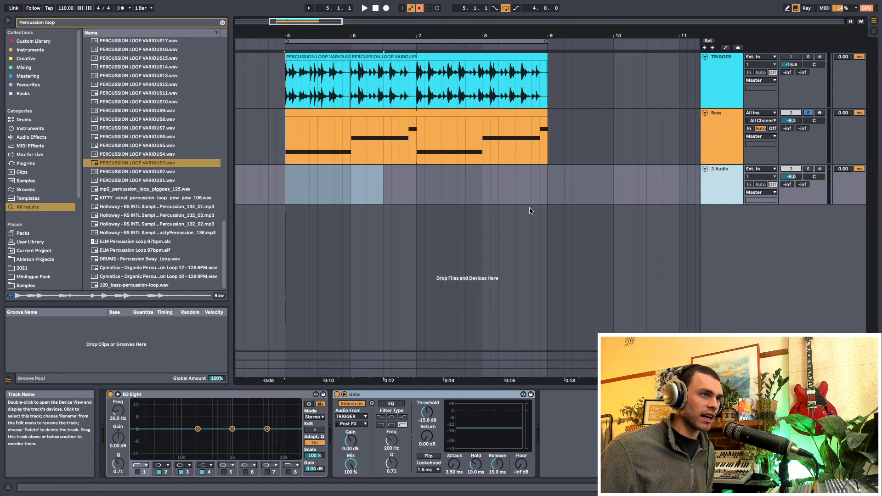
- Search the browser for "pad loop", place US_LE_124_PadLoop_Heavenly_Am.wav at bar 5 on the new audio track and play it gated
{"action": "left_click", "coordinate": [285, 191]}
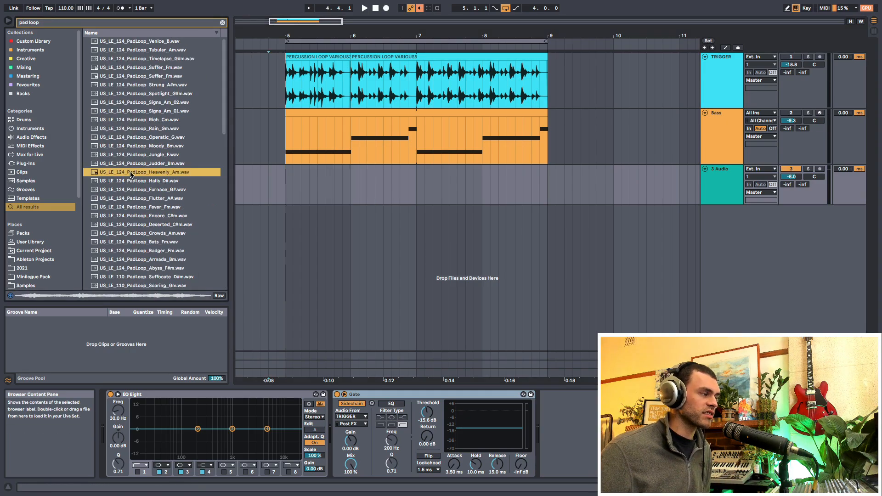
{"action": "left_click_drag", "start_coordinate": [138, 172], "coordinate": [290, 192]}
{"action": "key", "text": "space"}
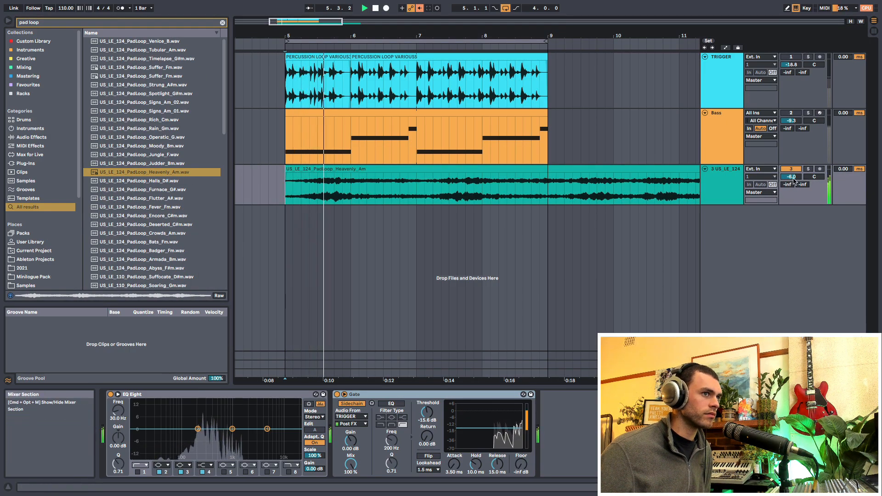
{"action": "left_click", "coordinate": [730, 184]}
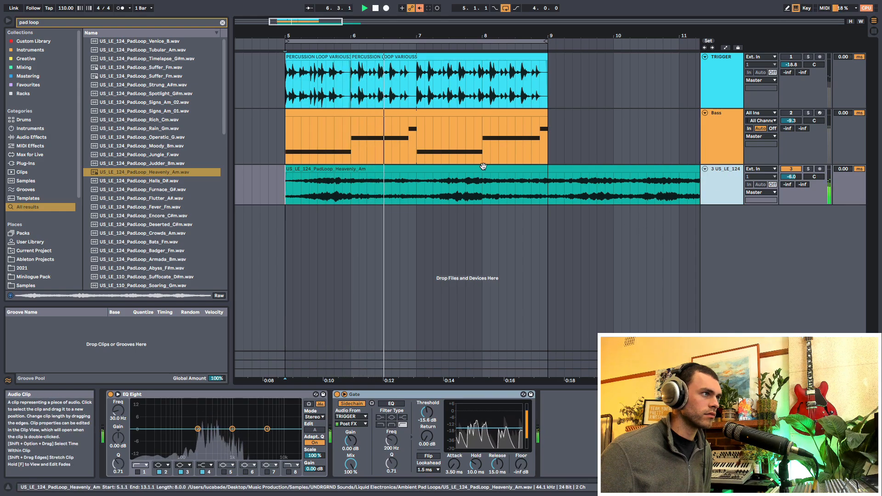
{"action": "key", "text": "space"}
{"action": "left_click_drag", "start_coordinate": [286, 87], "coordinate": [417, 87]}
{"action": "key", "text": "super+d"}
{"action": "key", "text": "super+d"}
{"action": "key", "text": "super+z"}
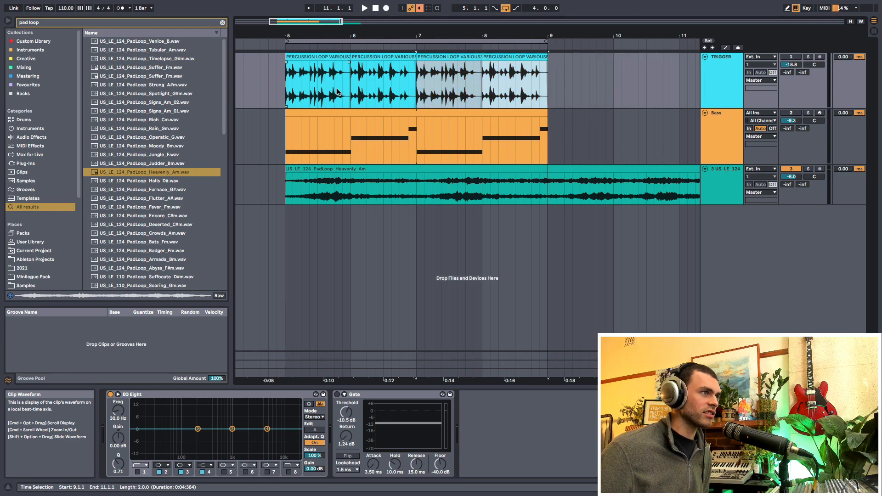
{"action": "key", "text": "super+z"}
- Duplicate the one-bar PERCUSSION LOOP VARIOUS3 clip at bar 5 three times to fill TRIGGER up to bar 9 during playback
{"action": "key", "text": "space"}
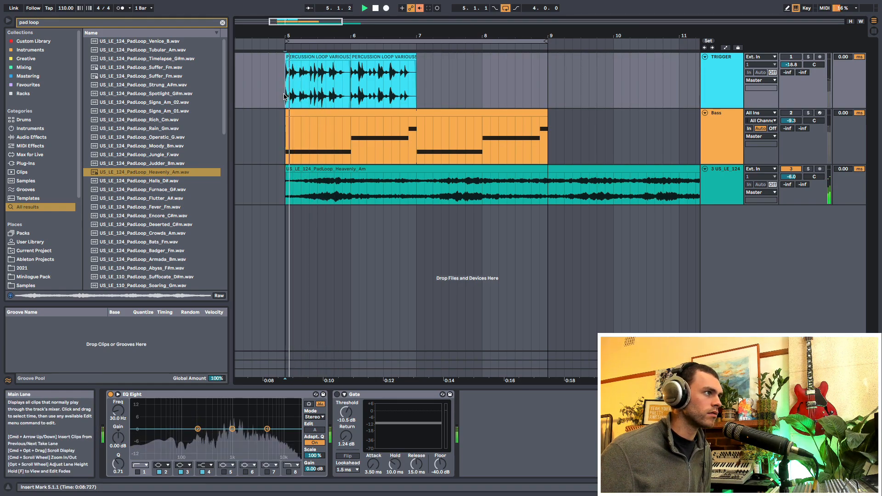
{"action": "left_click_drag", "start_coordinate": [286, 94], "coordinate": [350, 96]}
{"action": "key", "text": "super+d"}
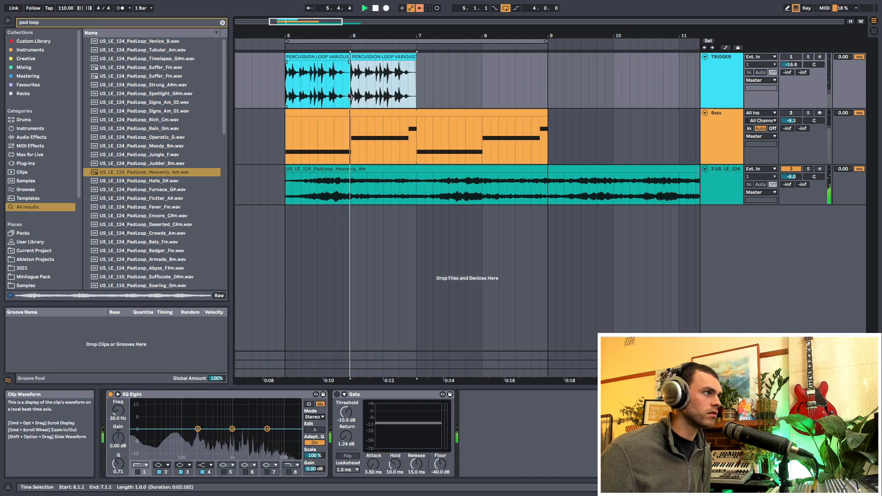
{"action": "key", "text": "super+d"}
{"action": "key", "text": "super+d"}
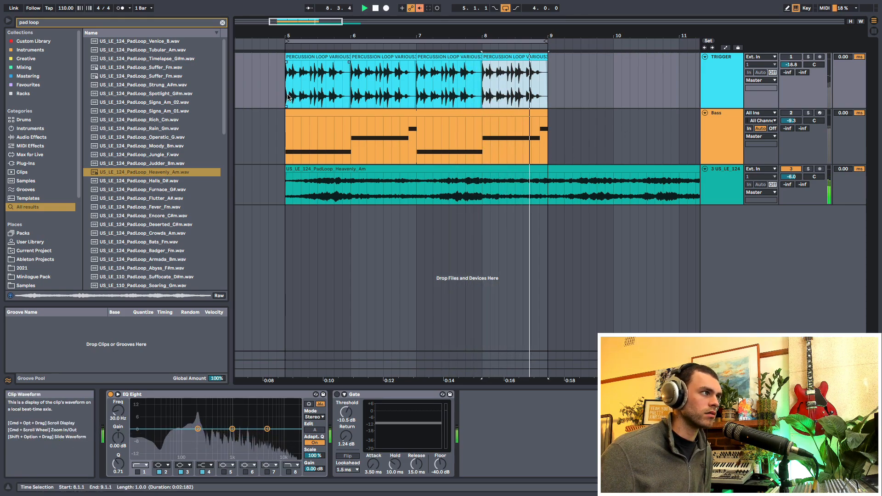
- Search for "reverb", add the Reverb device after the Gate on the pad track and play the gated pad
{"action": "left_click_drag", "start_coordinate": [290, 189], "coordinate": [564, 184]}
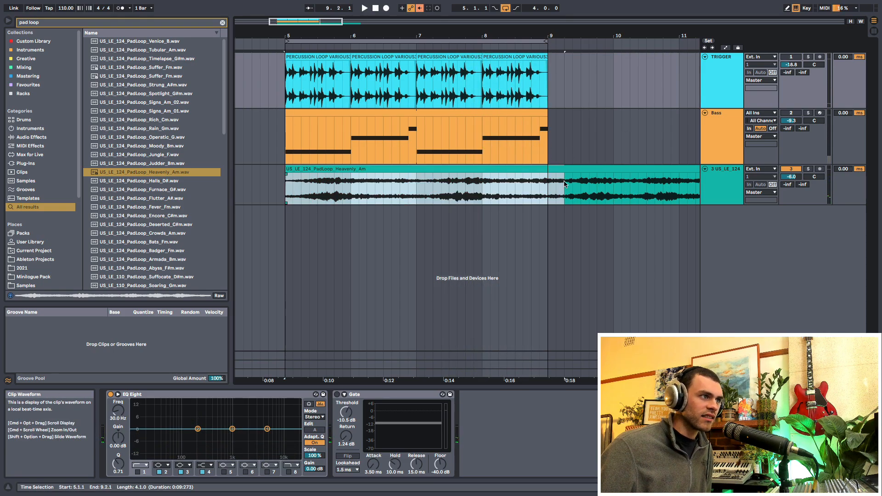
{"action": "left_click_drag", "start_coordinate": [544, 187], "coordinate": [546, 186]}
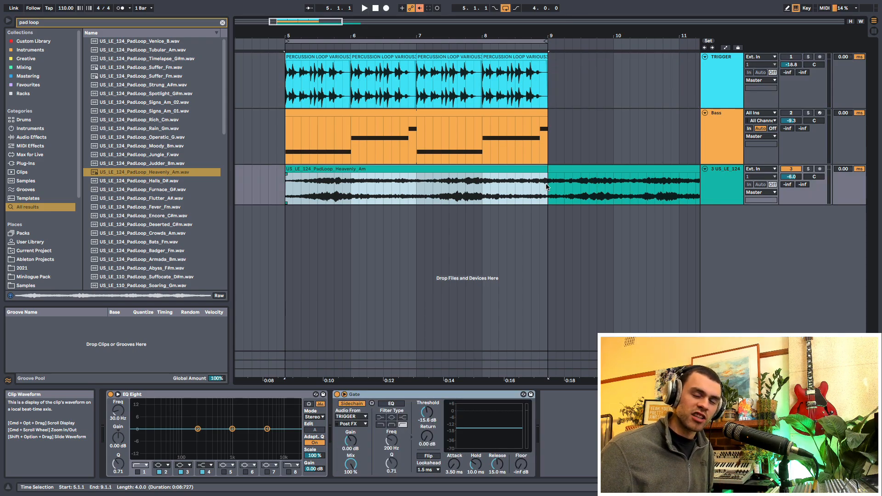
{"action": "left_click", "coordinate": [570, 432]}
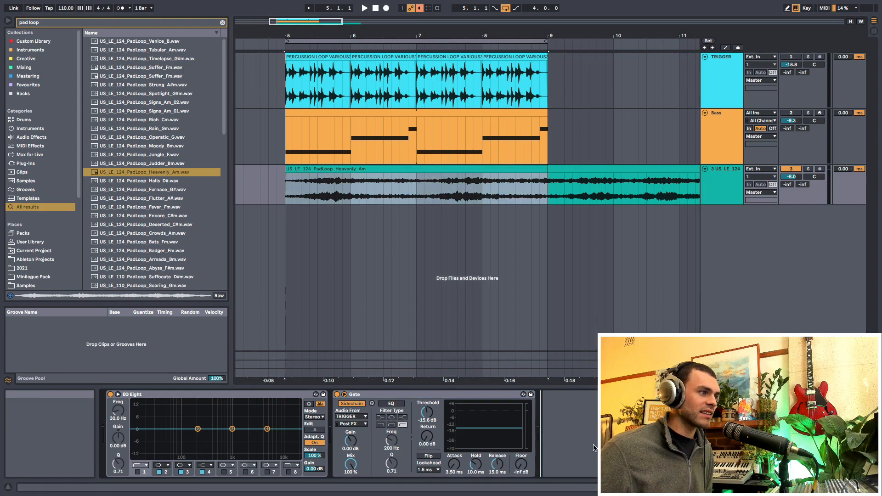
{"action": "left_click", "coordinate": [222, 23]}
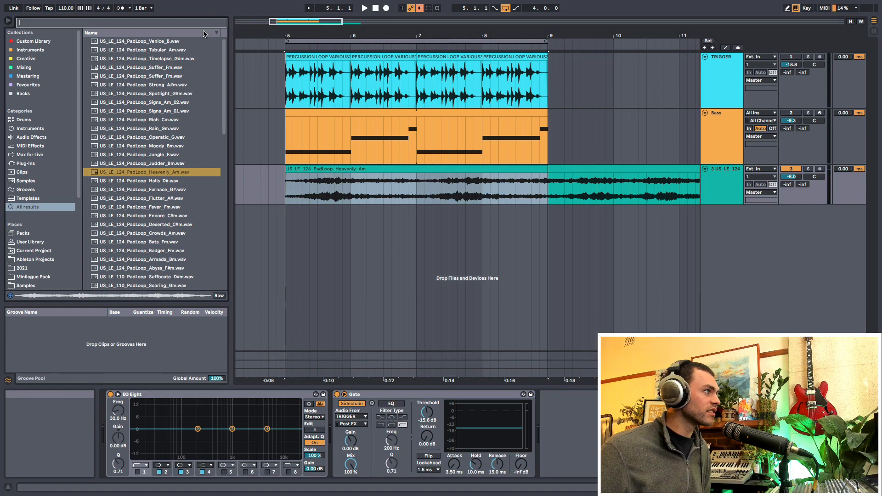
{"action": "type", "text": "reverb"}
{"action": "key", "text": "Return"}
{"action": "key", "text": "space"}
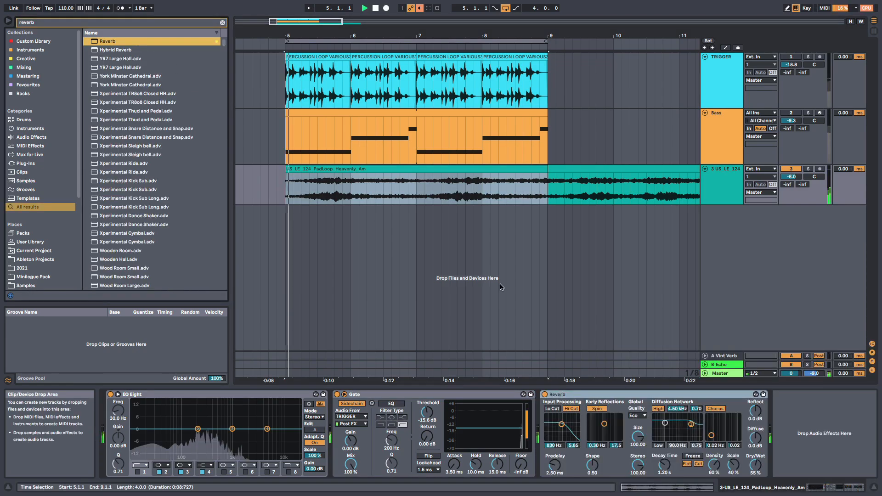
- Adjust the Reverb's decay time up and then down, and lower its dry/wet mix while the gated pad plays
{"action": "left_click_drag", "start_coordinate": [664, 465], "coordinate": [665, 453]}
{"action": "left_click_drag", "start_coordinate": [754, 465], "coordinate": [754, 486]}
{"action": "left_click", "coordinate": [665, 466]}
{"action": "left_click_drag", "start_coordinate": [664, 466], "coordinate": [665, 473]}
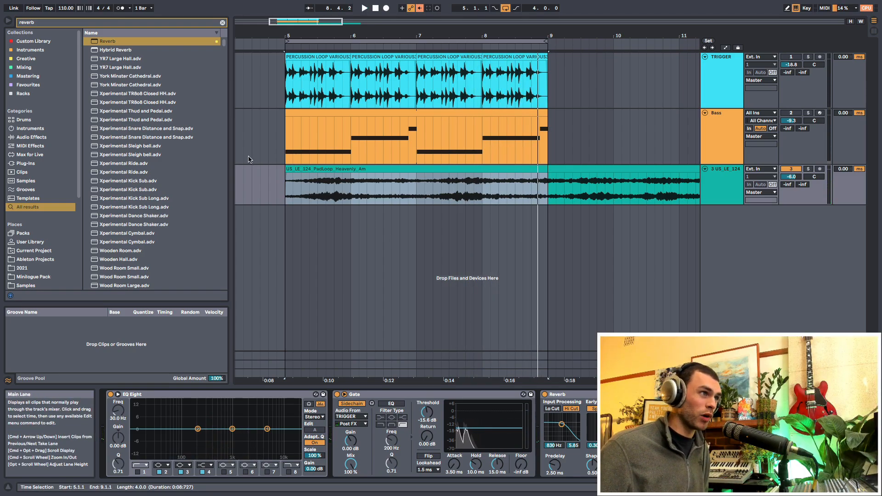
{"action": "left_click_drag", "start_coordinate": [287, 90], "coordinate": [505, 106]}
{"action": "left_click_drag", "start_coordinate": [294, 191], "coordinate": [432, 194]}
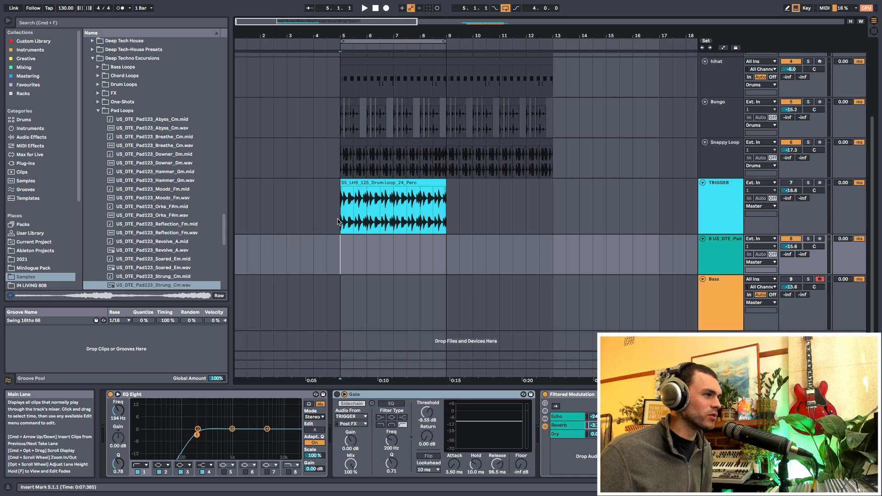
- Delete the drum clips from bar 9 to bar 14 on the Kick through Snappy Loop tracks
{"action": "scroll", "coordinate": [366, 186], "scroll_direction": "up", "scroll_amount": 5}
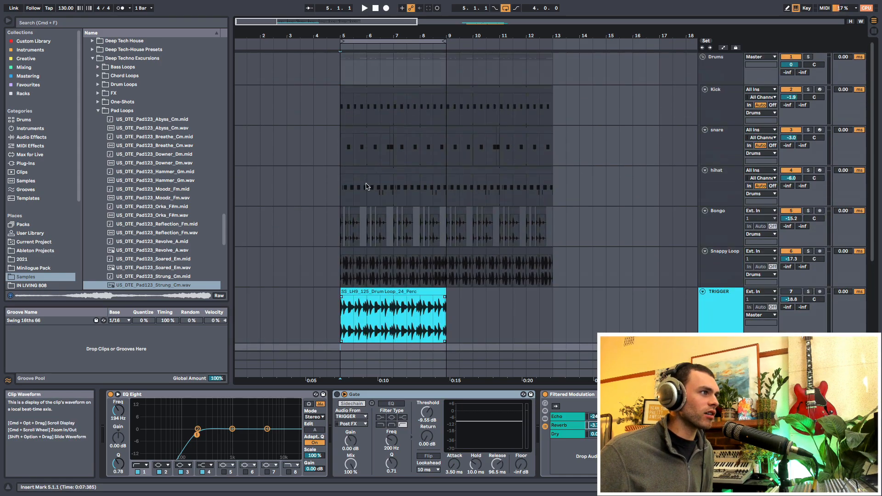
{"action": "scroll", "coordinate": [366, 186], "scroll_direction": "down", "scroll_amount": 2}
{"action": "left_click_drag", "start_coordinate": [446, 250], "coordinate": [578, 96]}
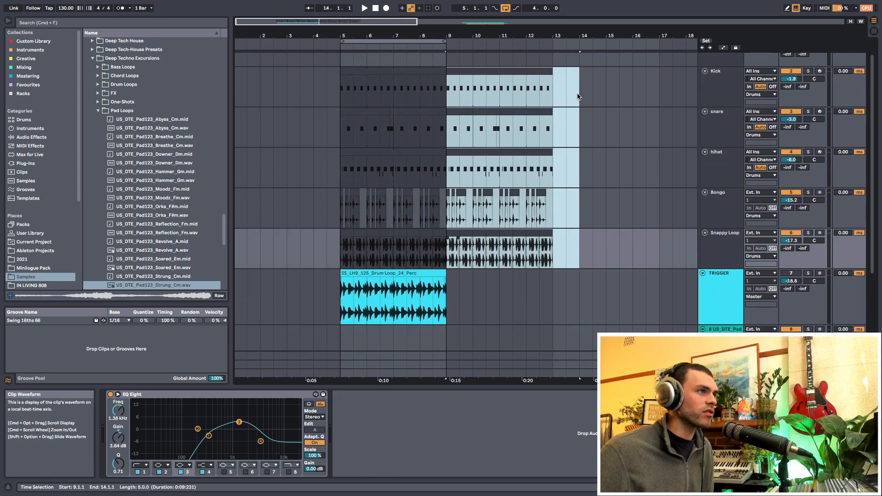
{"action": "key", "text": "Delete"}
{"action": "scroll", "coordinate": [332, 304], "scroll_direction": "down", "scroll_amount": 3}
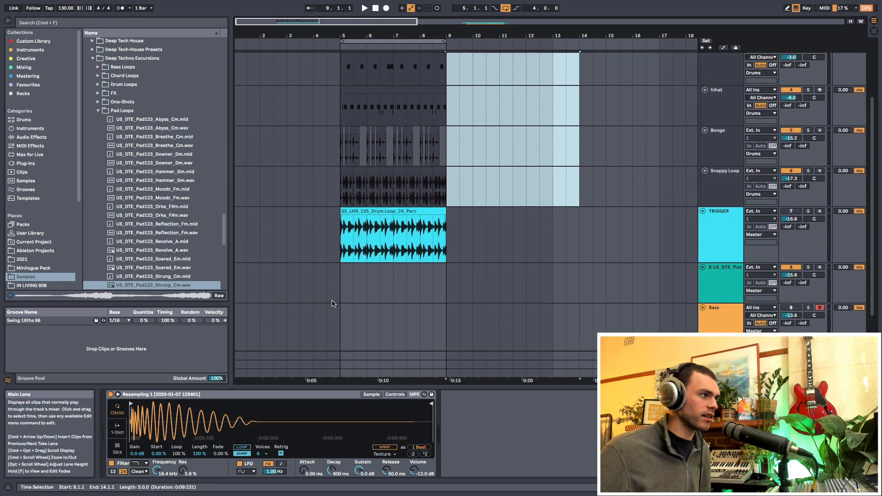
- Play the shortened drum arrangement from bar 5 and stop playback
{"action": "left_click", "coordinate": [332, 303]}
{"action": "scroll", "coordinate": [332, 303], "scroll_direction": "down", "scroll_amount": 2}
{"action": "key", "text": "space"}
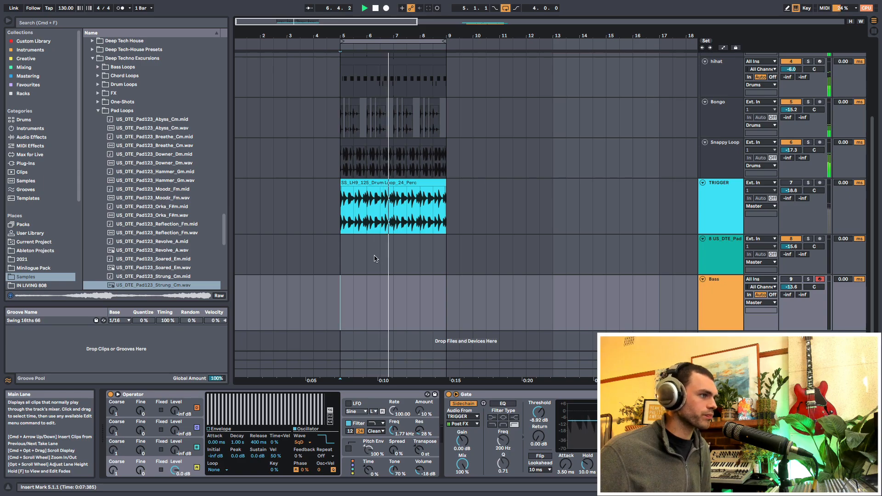
{"action": "key", "text": "space"}
- Solo the TRIGGER track and play its percussion loop from bar 5
{"action": "left_click", "coordinate": [808, 183]}
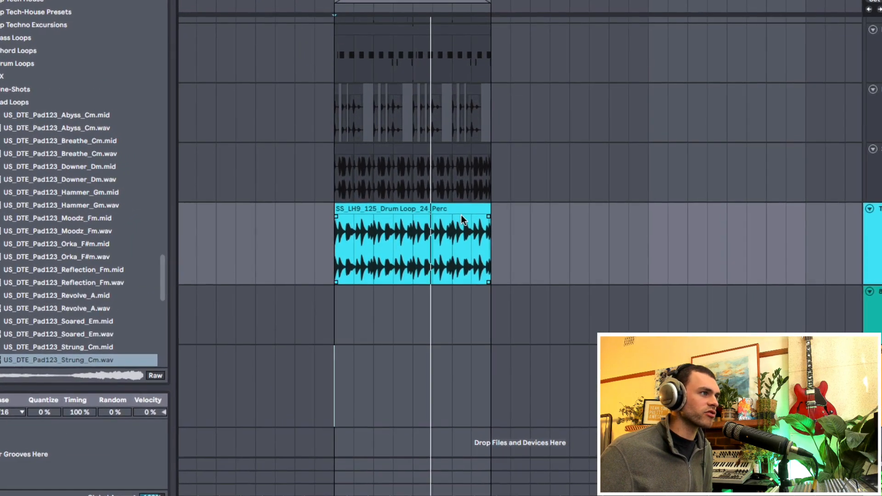
{"action": "left_click", "coordinate": [426, 187]}
{"action": "left_click", "coordinate": [461, 210]}
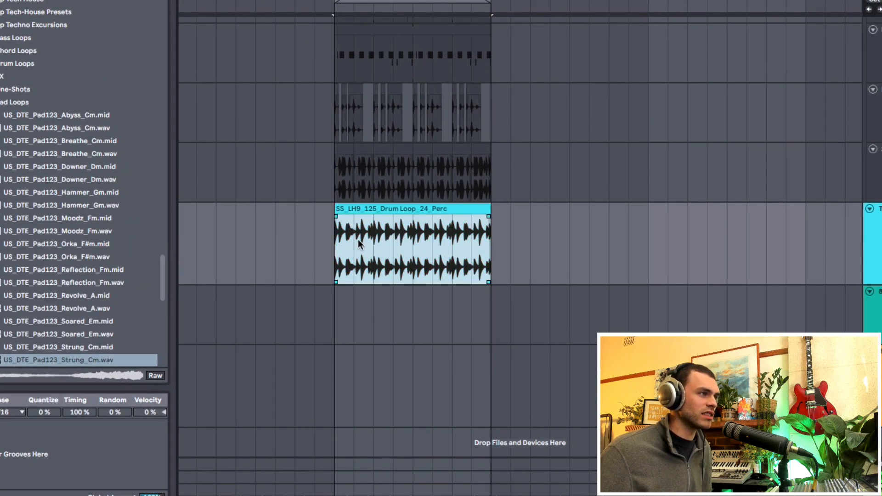
{"action": "left_click", "coordinate": [336, 260]}
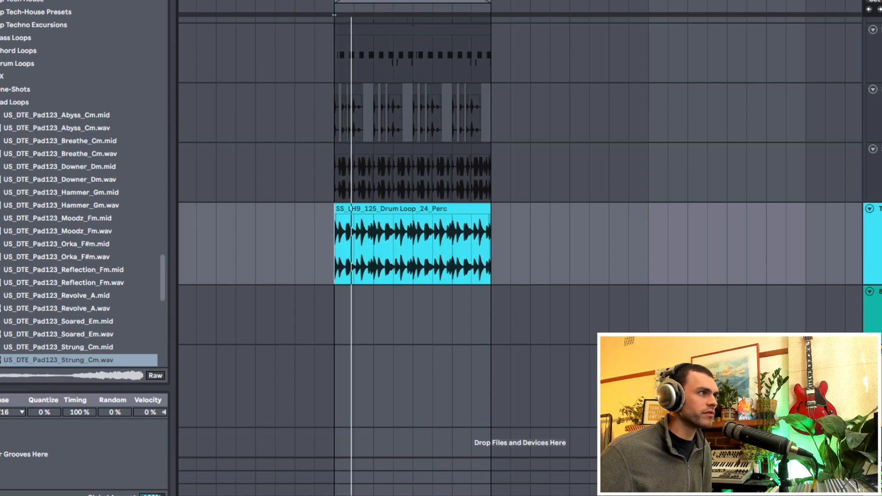
{"action": "scroll", "coordinate": [390, 39], "scroll_direction": "up", "scroll_amount": 5}
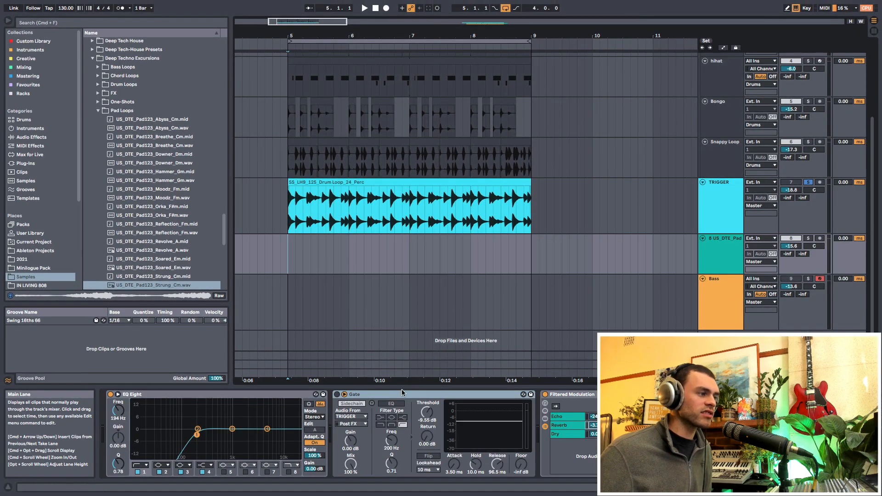
- Check the Gate on the pad track and take the TRIGGER track out of solo
{"action": "left_click", "coordinate": [400, 395]}
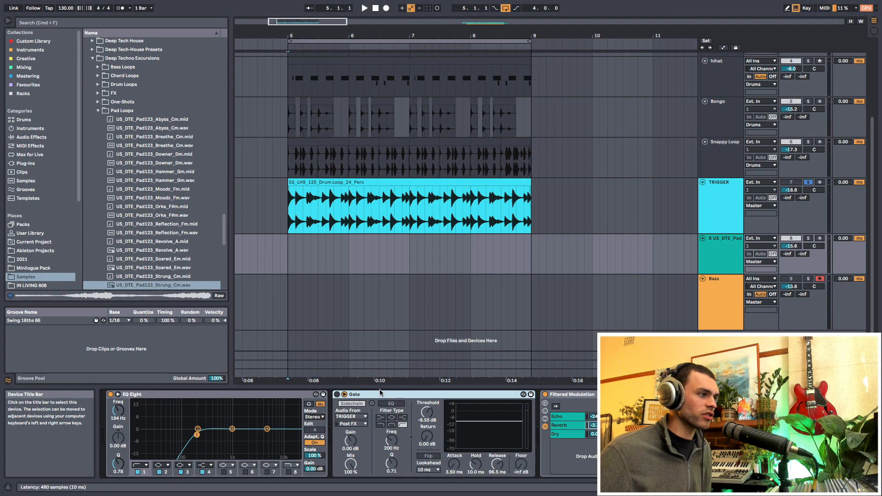
{"action": "left_click_drag", "start_coordinate": [290, 223], "coordinate": [531, 230]}
{"action": "left_click", "coordinate": [290, 262]}
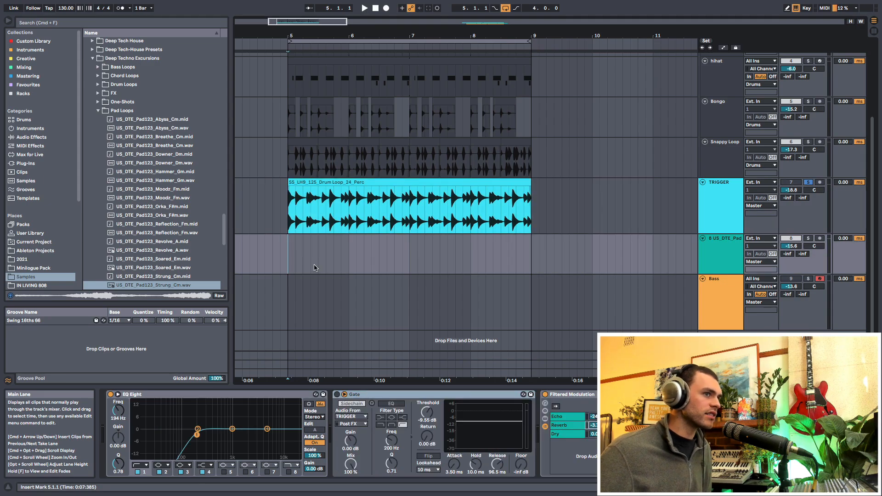
{"action": "left_click", "coordinate": [808, 184]}
{"action": "left_click", "coordinate": [722, 212]}
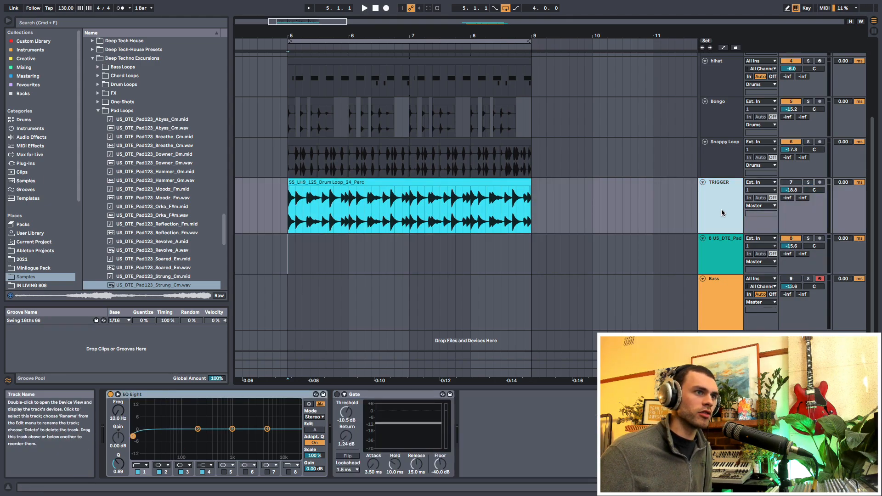
- Place US_DTE_Pad123_Strung_Cm.wav at bar 5 on the pad track and play it with the drums
{"action": "left_click", "coordinate": [296, 264]}
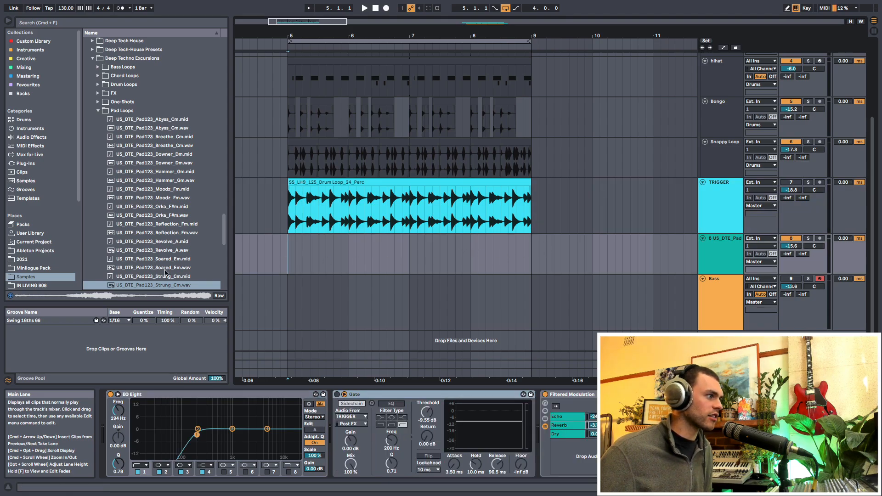
{"action": "scroll", "coordinate": [166, 272], "scroll_direction": "down", "scroll_amount": 3}
{"action": "left_click", "coordinate": [138, 228]}
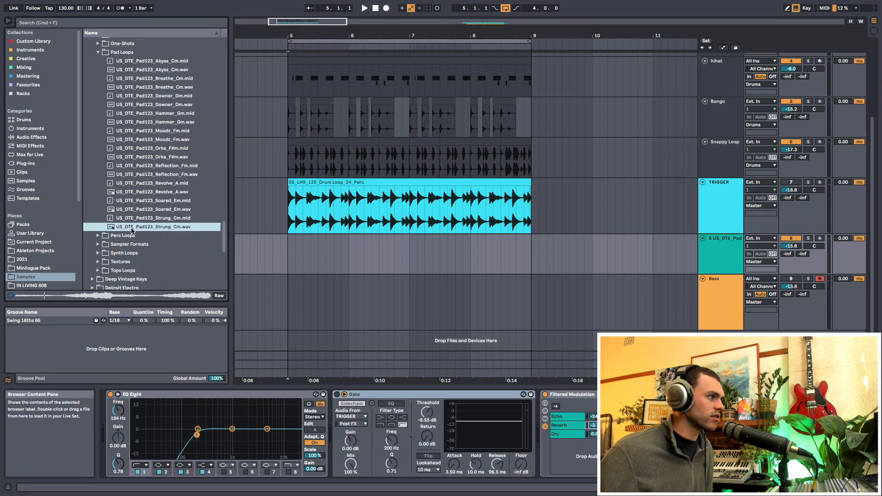
{"action": "left_click_drag", "start_coordinate": [125, 229], "coordinate": [304, 262]}
{"action": "key", "text": "space"}
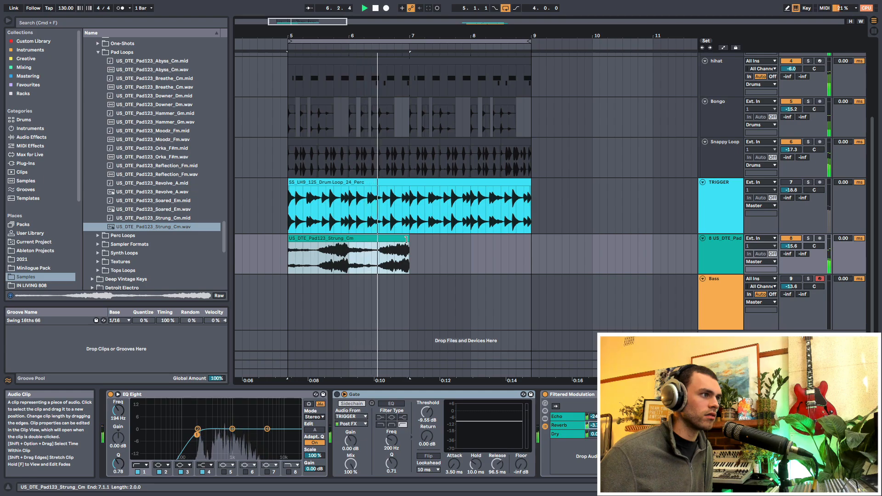
- Extend the Strung pad clip to bar 9 and play it with the drums
{"action": "key", "text": "space"}
{"action": "left_click_drag", "start_coordinate": [406, 238], "coordinate": [531, 239]}
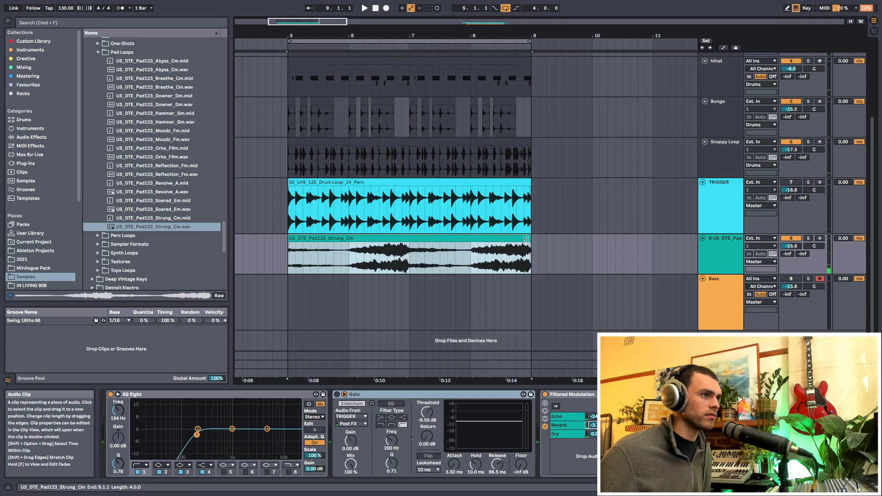
{"action": "key", "text": "space"}
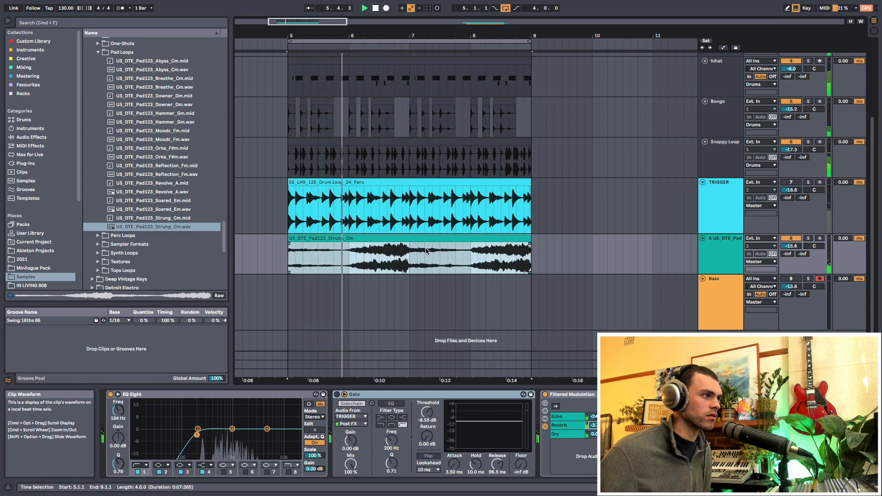
{"action": "left_click", "coordinate": [412, 265]}
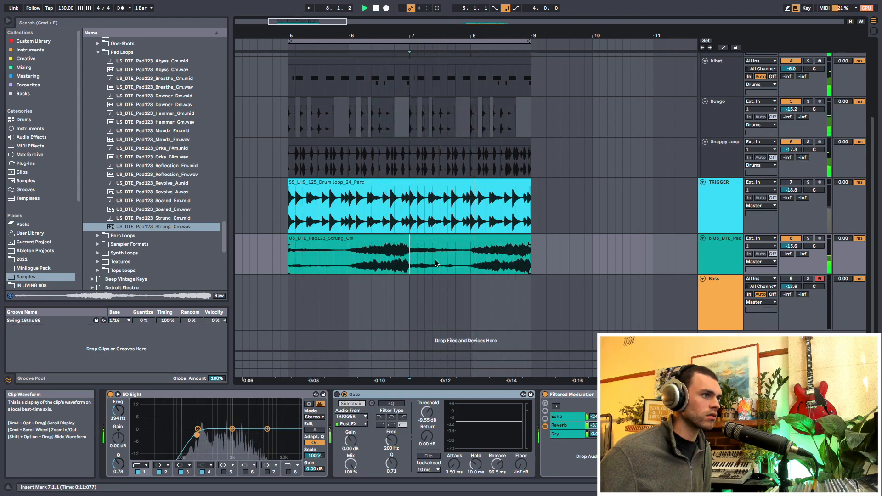
{"action": "key", "text": "space"}
- Split the pad clip at bar 8, transpose its last bar to -2 semitones and play the result
{"action": "left_click", "coordinate": [472, 260]}
{"action": "key", "text": "super+e"}
{"action": "double_click", "coordinate": [486, 238]}
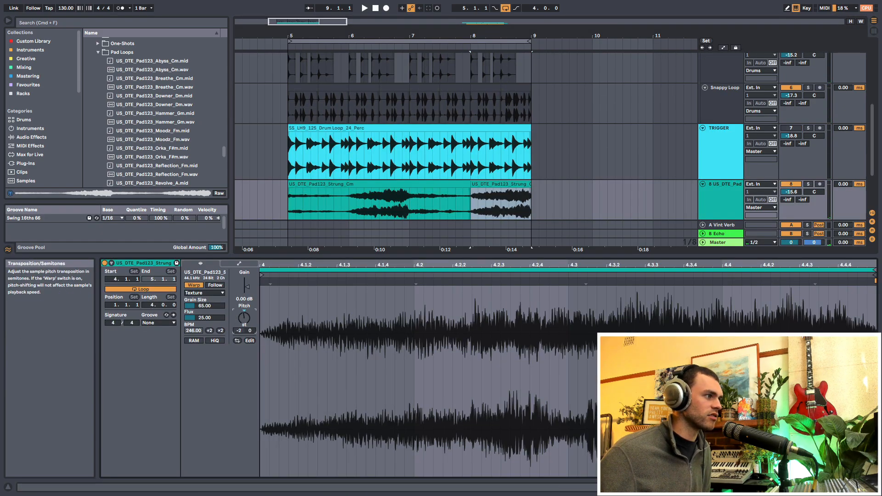
{"action": "key", "text": "space"}
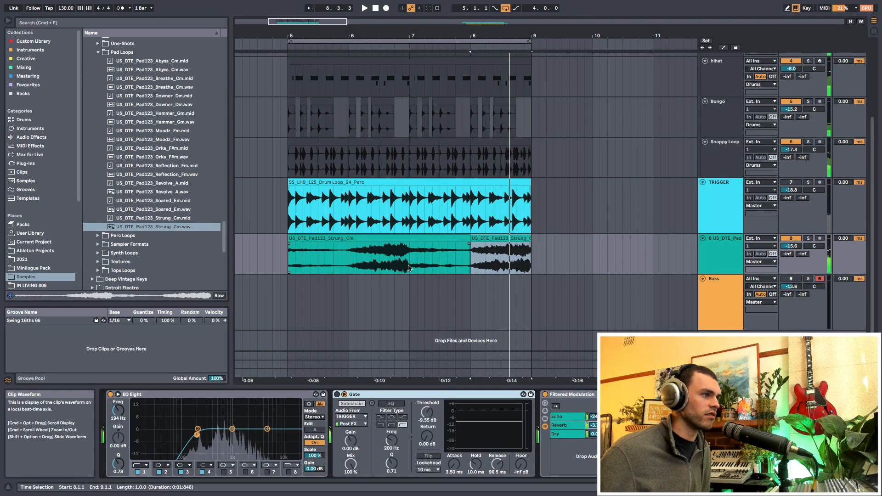
{"action": "key", "text": "space"}
{"action": "key", "text": "space"}
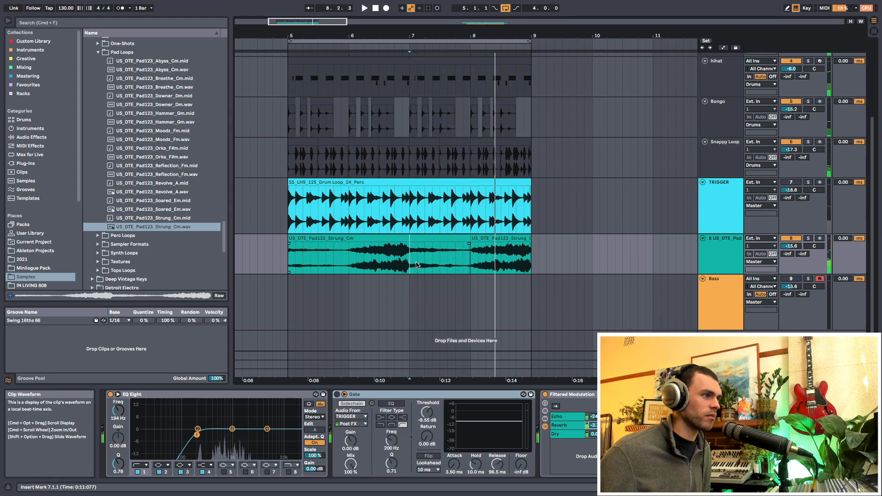
- Split the remaining pad clip at bars 6 and 7
{"action": "left_click", "coordinate": [327, 265], "text": "shift"}
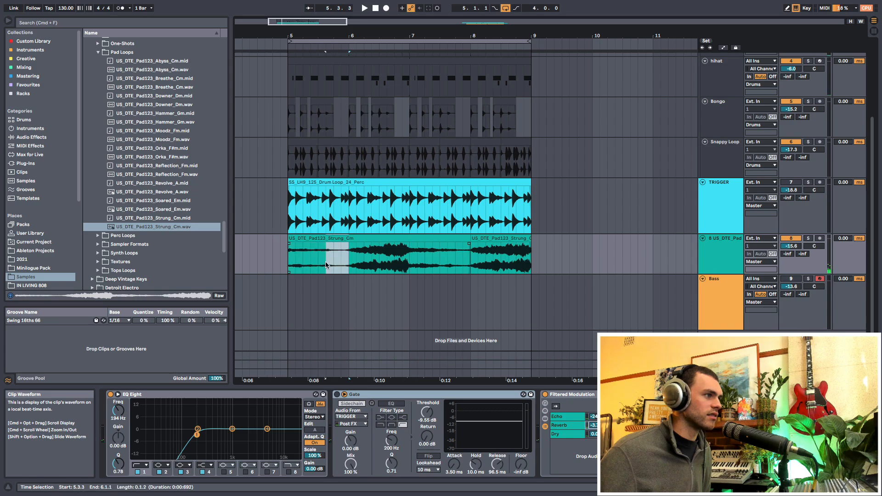
{"action": "left_click", "coordinate": [333, 249]}
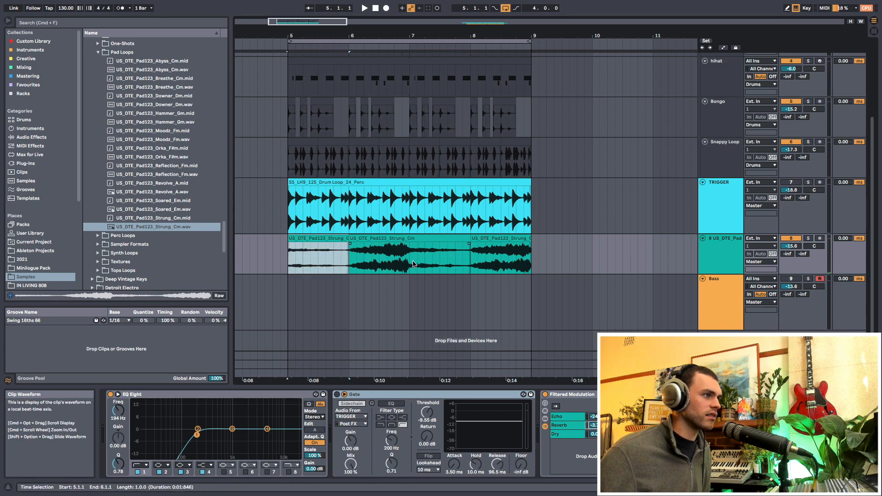
{"action": "left_click", "coordinate": [438, 239]}
- Set the clip gain of the quieter pad sections to 4.06 dB at bar 7 and 8.94 dB at bar 5
{"action": "double_click", "coordinate": [437, 239]}
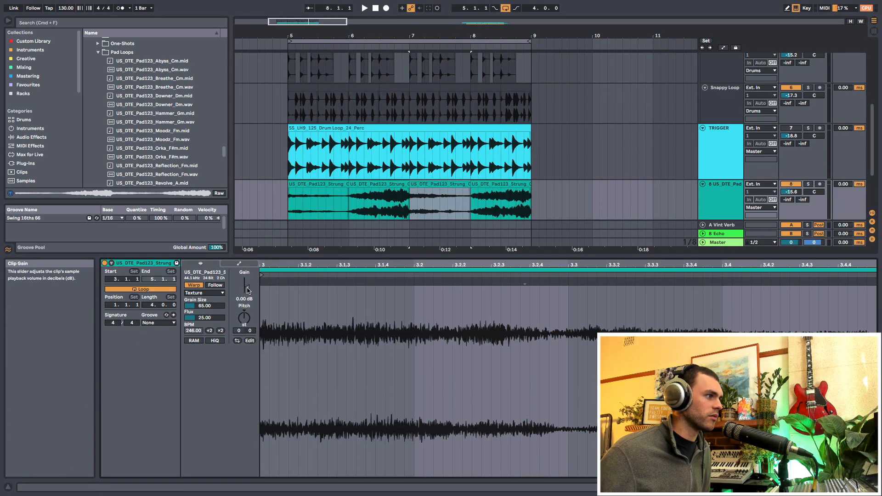
{"action": "left_click_drag", "start_coordinate": [246, 290], "coordinate": [246, 282]}
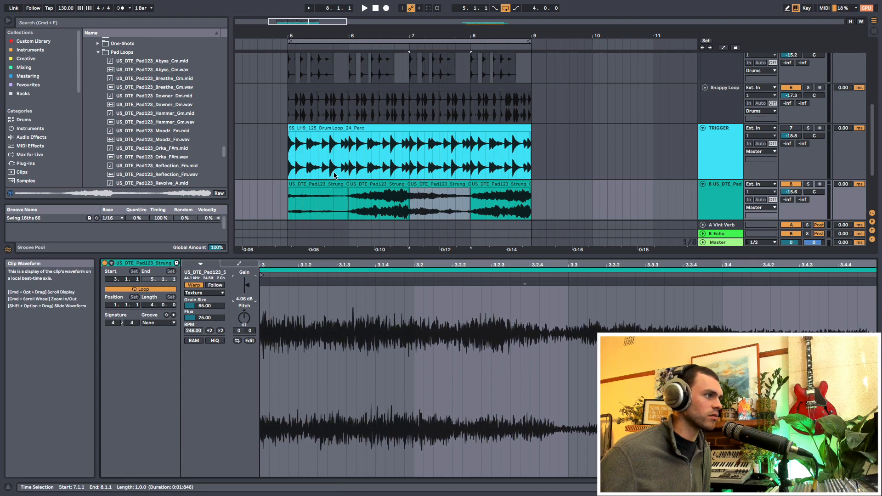
{"action": "left_click", "coordinate": [302, 201]}
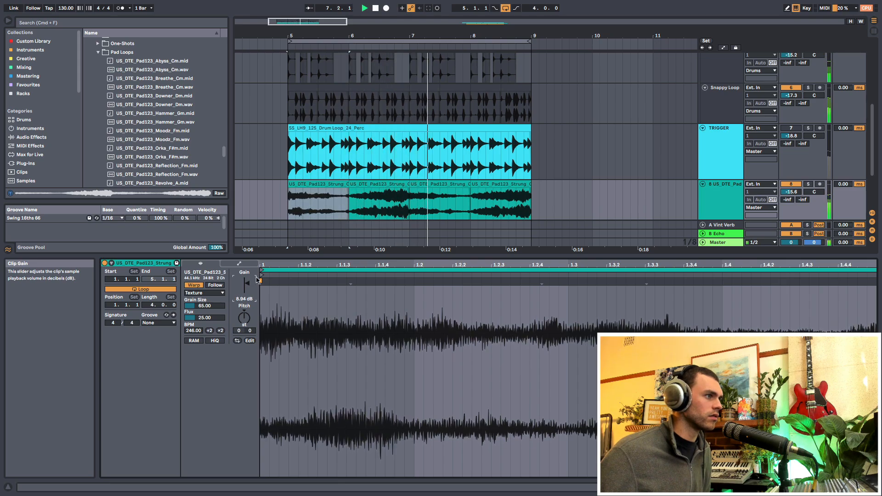
{"action": "left_click", "coordinate": [433, 185]}
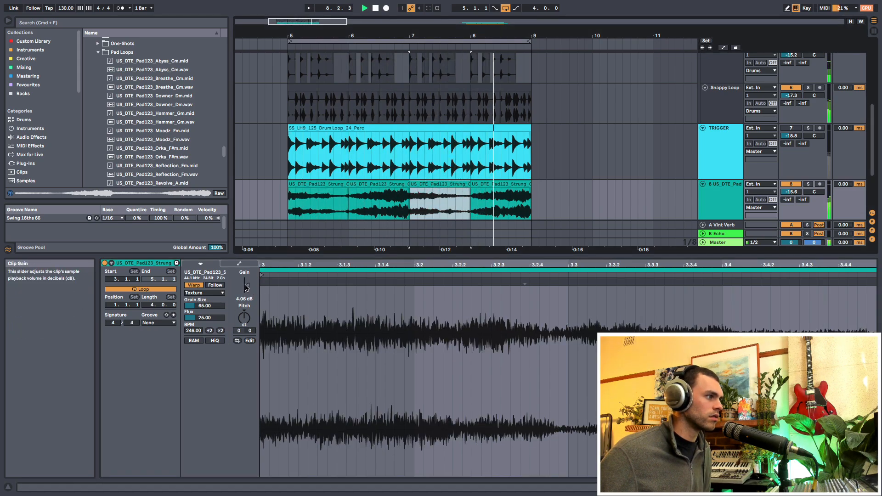
{"action": "left_click", "coordinate": [245, 288]}
{"action": "key", "text": "shift+Tab"}
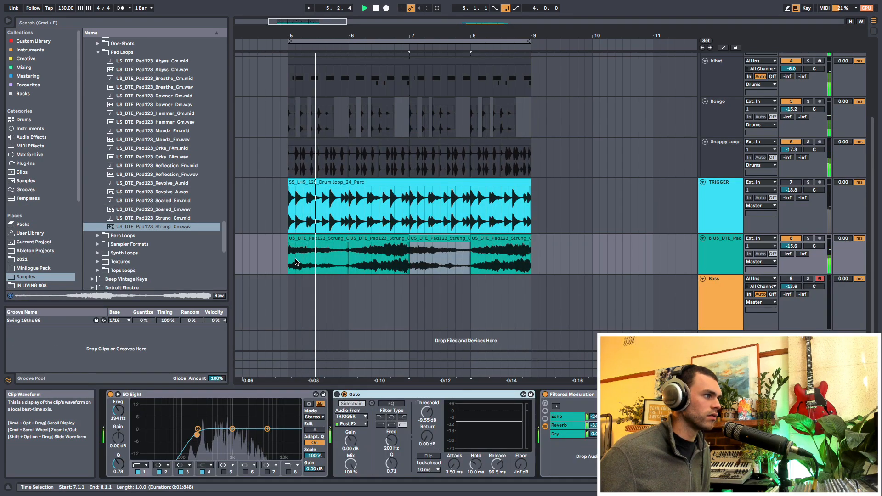
- Listen to the TRIGGER loop in solo, switch on the pad track's sidechained Gate and play the gated pad
{"action": "left_click", "coordinate": [732, 193]}
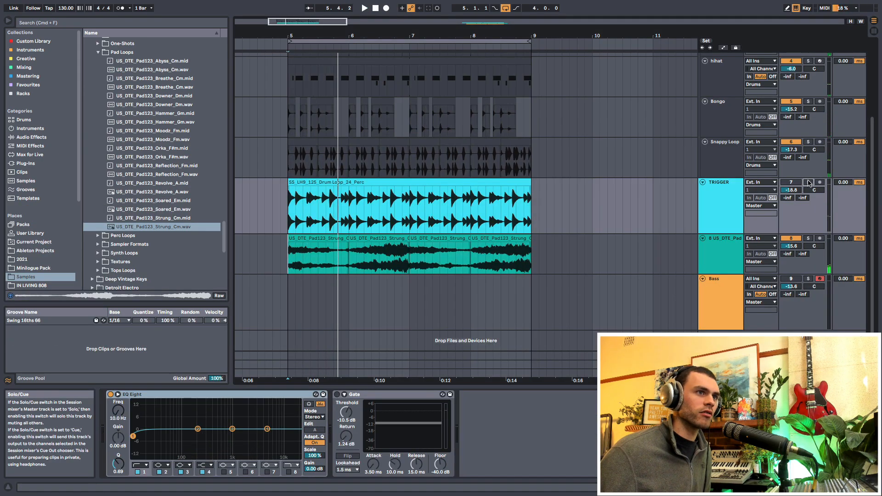
{"action": "left_click", "coordinate": [809, 183]}
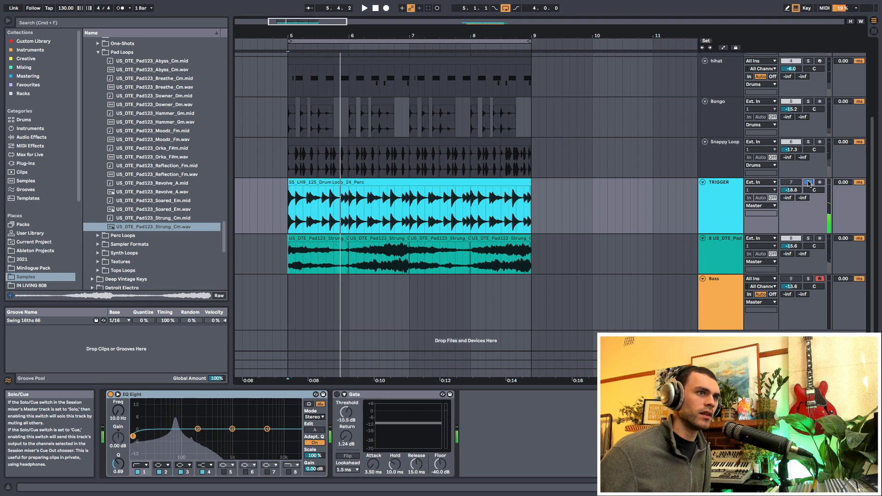
{"action": "left_click", "coordinate": [729, 250]}
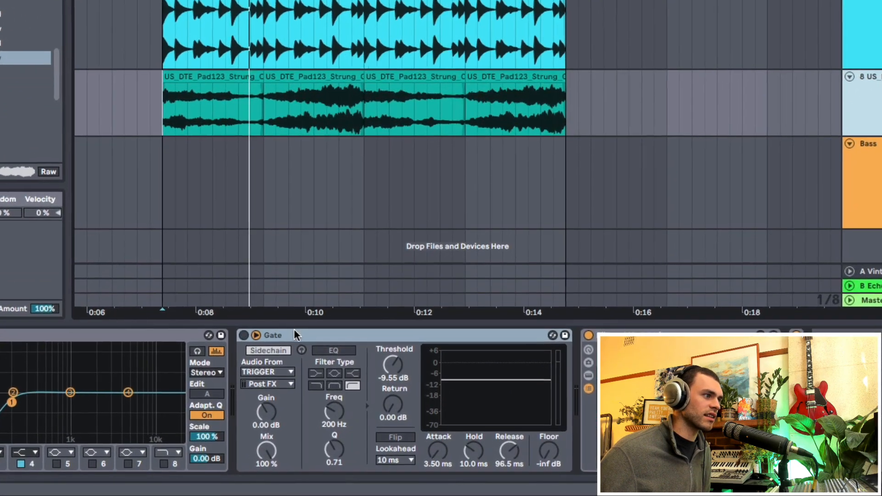
{"action": "left_click", "coordinate": [294, 332]}
{"action": "key", "text": "0"}
{"action": "key", "text": "space"}
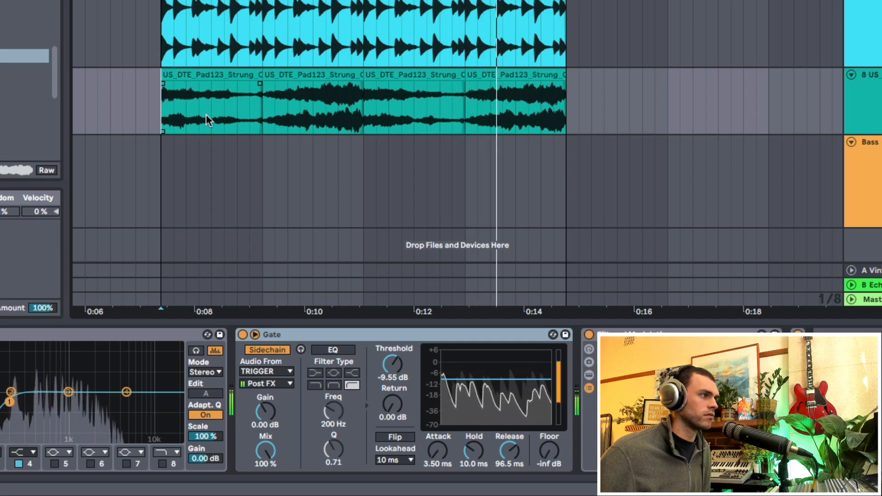
- Set the pad track's volume to -11.9 dB and select its clips from bar 5 to bar 9
{"action": "left_click", "coordinate": [877, 106]}
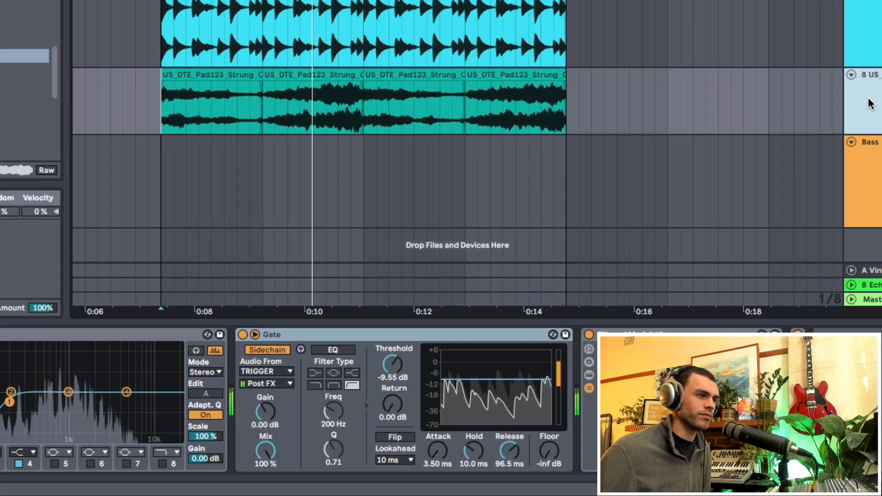
{"action": "left_click_drag", "start_coordinate": [289, 258], "coordinate": [522, 258]}
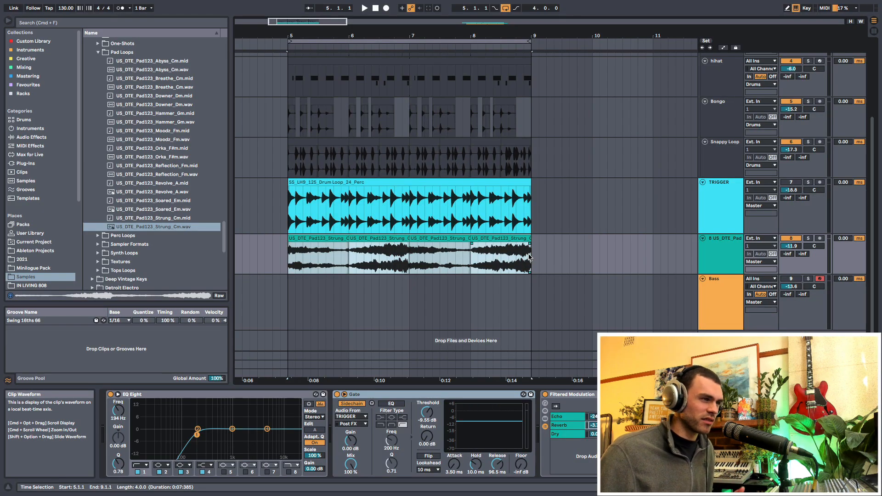
- Insert an empty one-bar MIDI clip at bar 5 on the Bass track
{"action": "left_click_drag", "start_coordinate": [288, 305], "coordinate": [362, 306]}
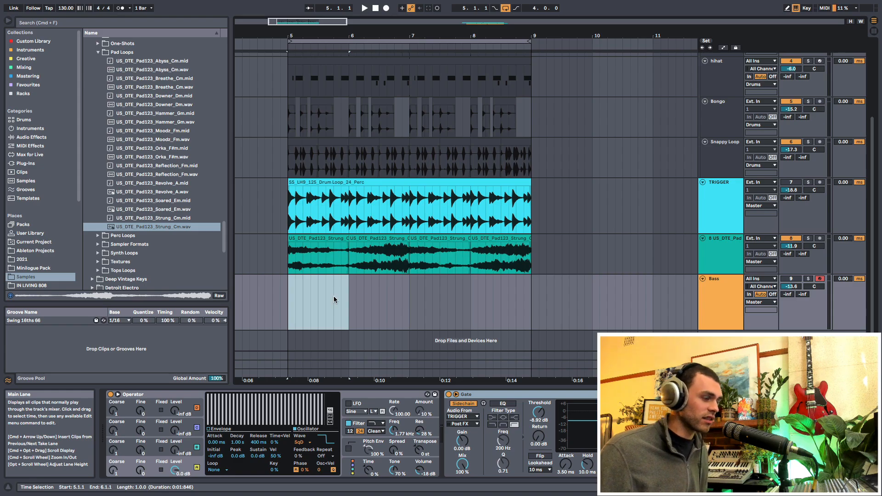
{"action": "key", "text": "super+shift+m"}
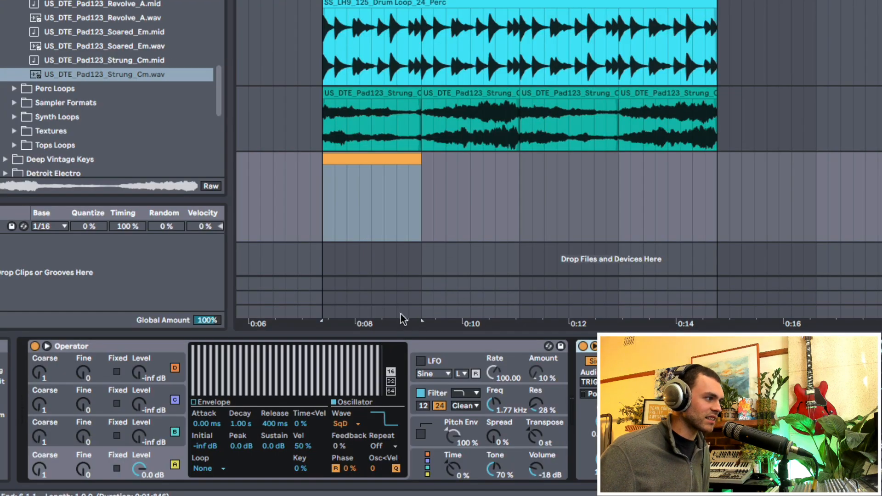
{"action": "left_click", "coordinate": [367, 341]}
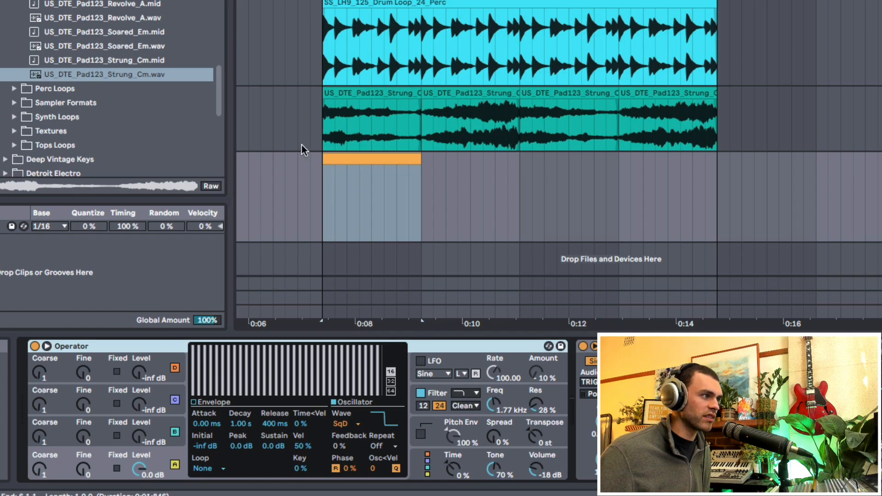
- Fill the one-bar Bass clip with a single sustained C1 note lasting the whole bar
{"action": "double_click", "coordinate": [362, 159]}
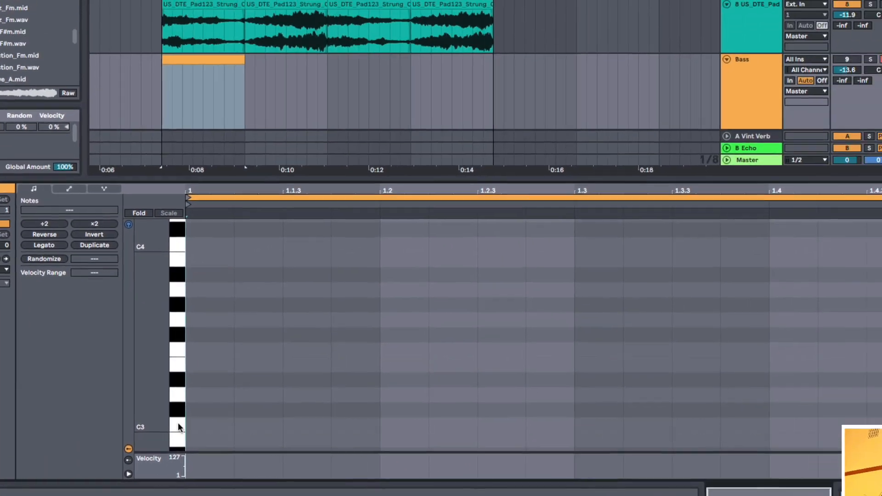
{"action": "double_click", "coordinate": [383, 415]}
{"action": "left_click_drag", "start_coordinate": [409, 414], "coordinate": [870, 407]}
{"action": "left_click_drag", "start_coordinate": [440, 353], "coordinate": [445, 471]}
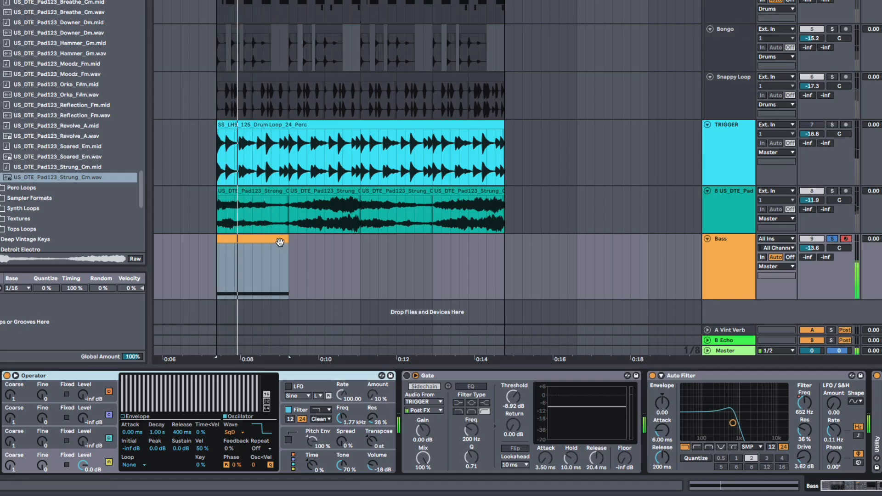
- Extend the Bass clip to bar 9, switch on the Bass track's sidechained Gate and play the result
{"action": "left_click_drag", "start_coordinate": [288, 240], "coordinate": [504, 240]}
{"action": "left_click", "coordinate": [407, 376]}
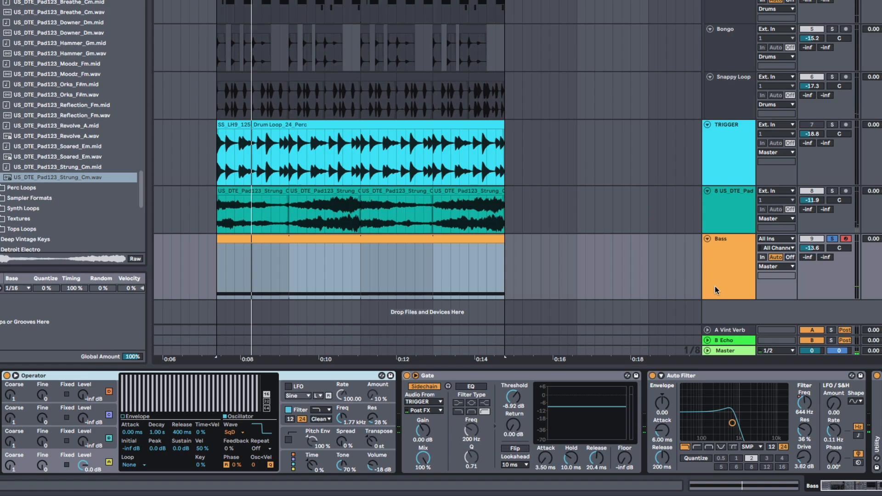
{"action": "key", "text": "space"}
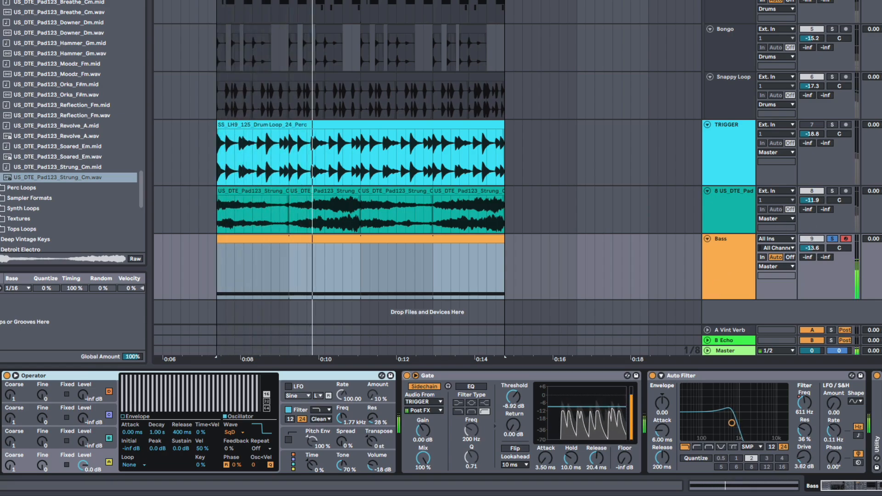
- Audition the pad together with the Bass, set the pad track's volume to -11.5 dB and play the full arrangement
{"action": "left_click", "coordinate": [833, 192], "text": "super"}
{"action": "left_click", "coordinate": [711, 210]}
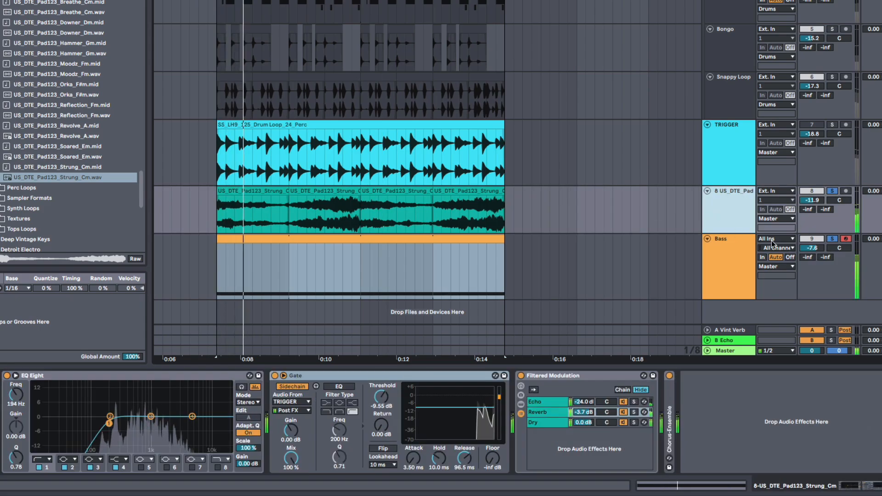
{"action": "left_click_drag", "start_coordinate": [811, 200], "coordinate": [812, 198]}
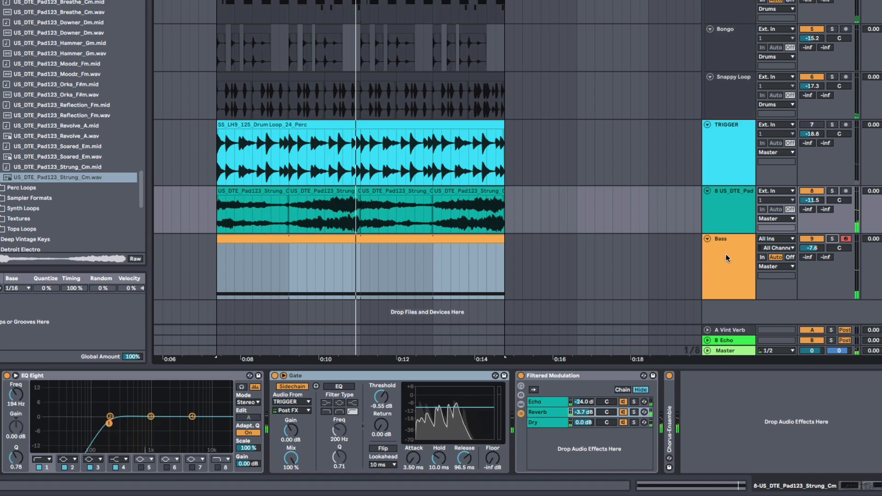
{"action": "key", "text": "space"}
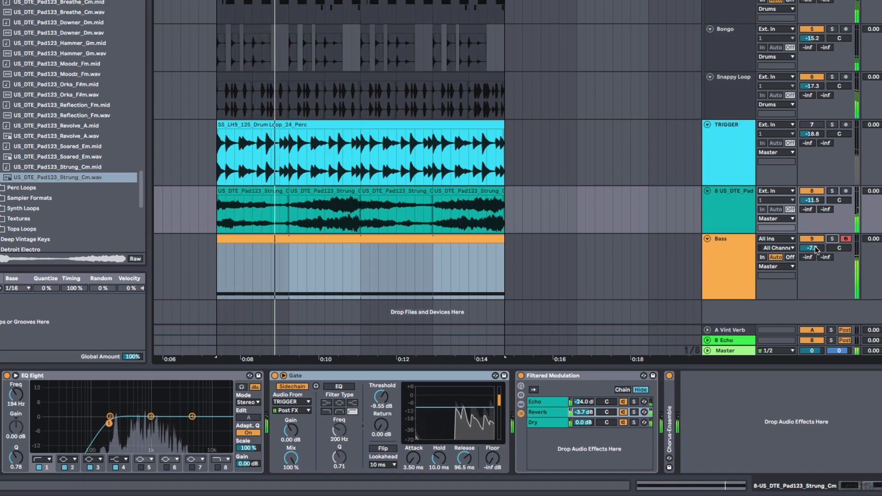
- Duplicate the one-bar C1 note inside the Bass clip until its loop is four bars long
{"action": "double_click", "coordinate": [354, 238]}
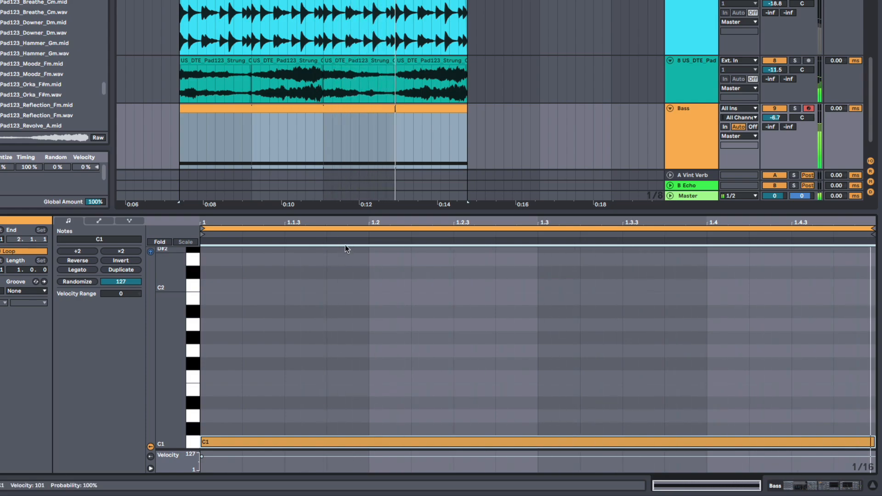
{"action": "left_click", "coordinate": [355, 226]}
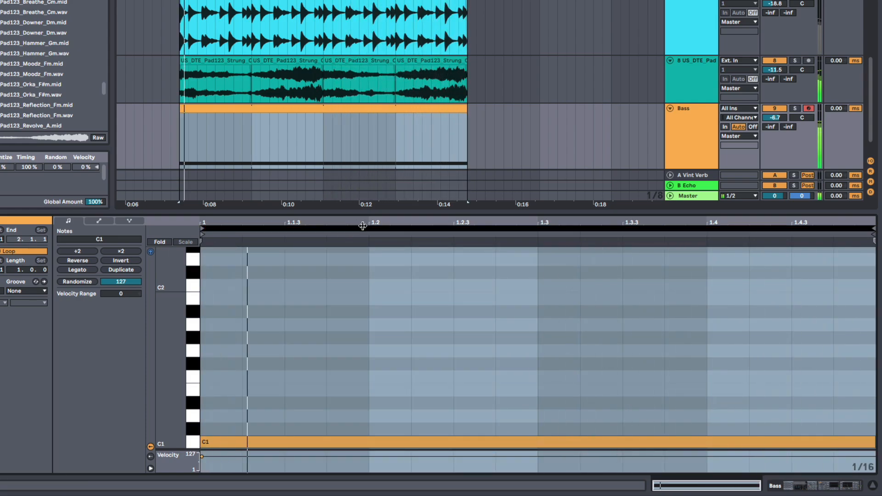
{"action": "key", "text": "ctrl+d"}
{"action": "key", "text": "ctrl+d"}
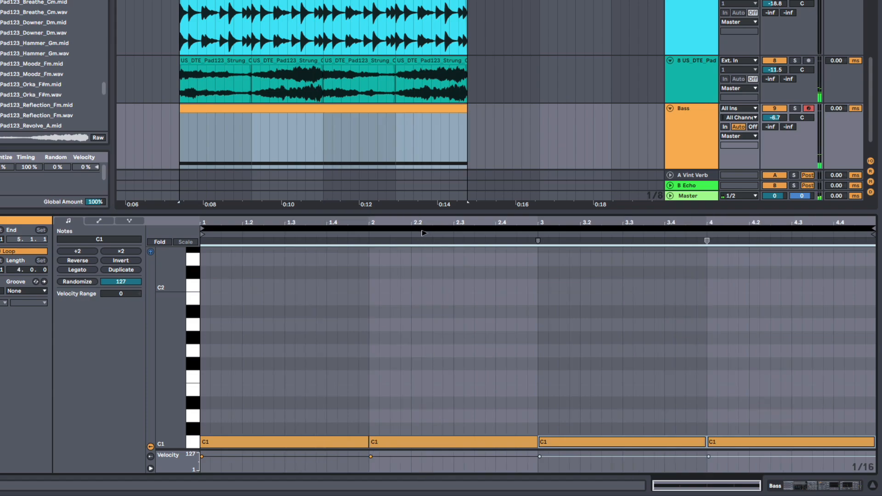
- Try the third bar's bass note at D#1 during playback, and return it to C1
{"action": "left_click_drag", "start_coordinate": [605, 335], "coordinate": [618, 445]}
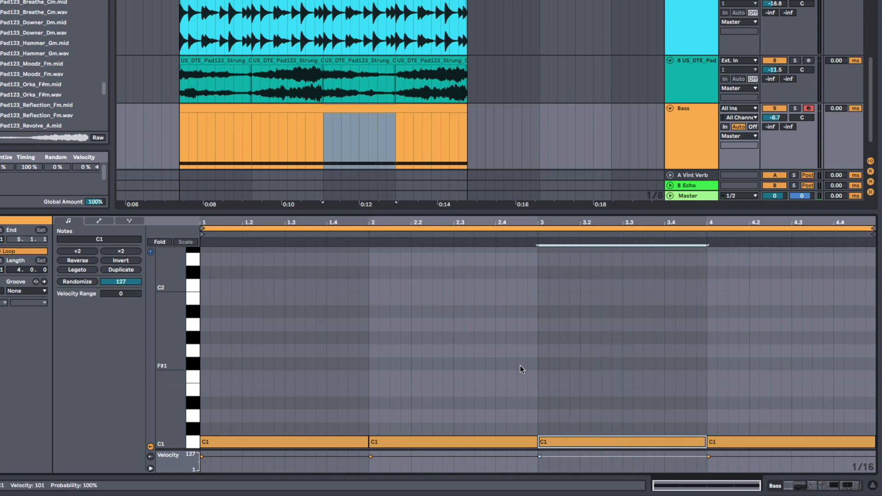
{"action": "key", "text": "Up"}
{"action": "key", "text": "Up"}
{"action": "key", "text": "Up"}
{"action": "key", "text": "space"}
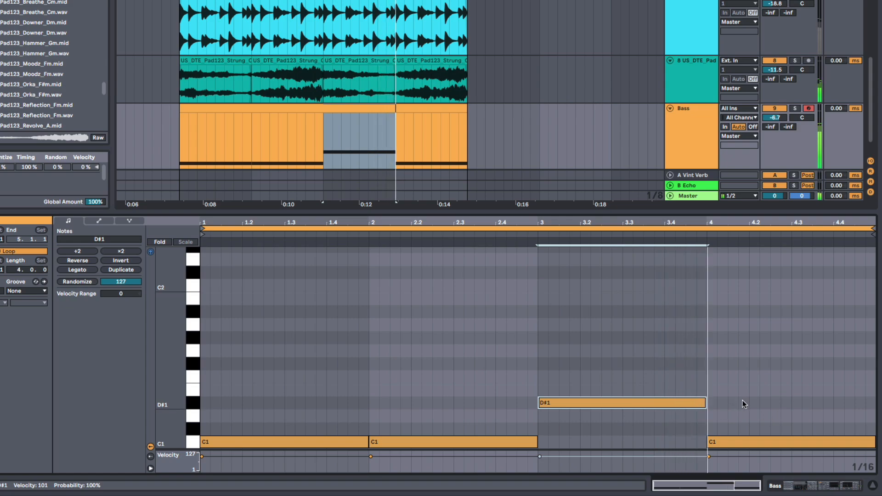
{"action": "key", "text": "space"}
{"action": "left_click_drag", "start_coordinate": [674, 402], "coordinate": [674, 434]}
- Raise the fourth bar's bass note to D#1 and play the line
{"action": "left_click", "coordinate": [740, 428]}
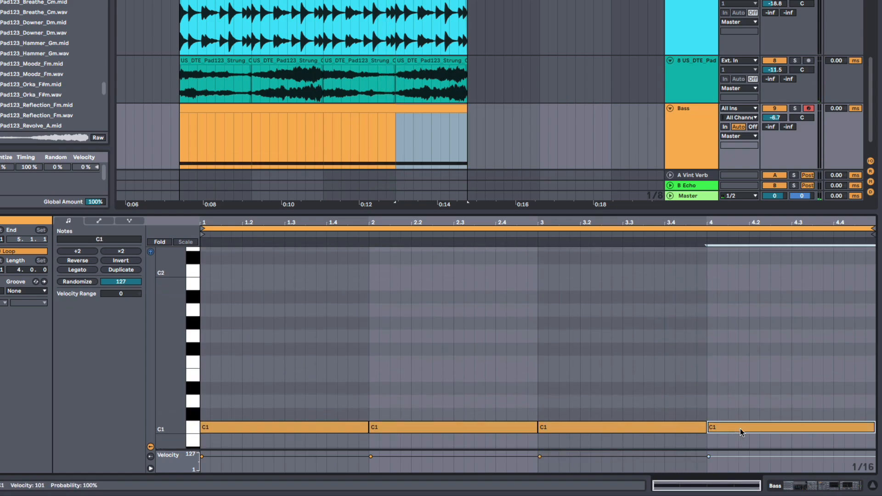
{"action": "left_click_drag", "start_coordinate": [740, 428], "coordinate": [748, 388]}
{"action": "left_click", "coordinate": [662, 346]}
{"action": "key", "text": "space"}
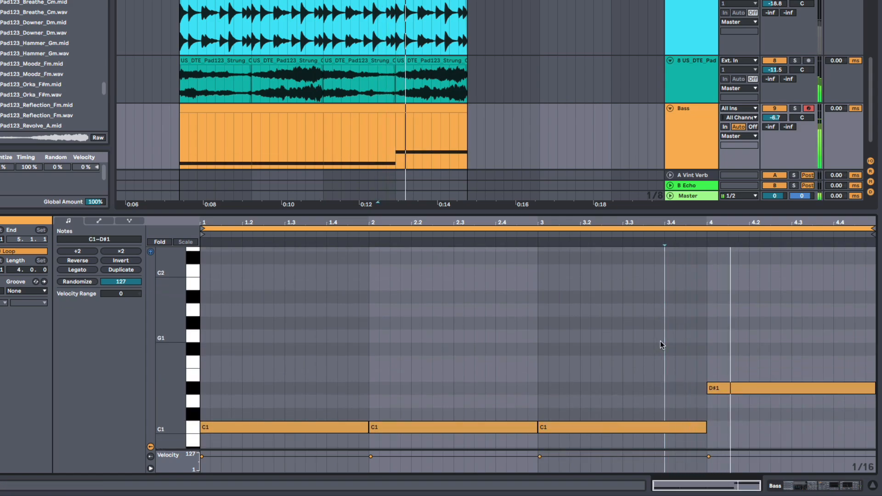
{"action": "key", "text": "space"}
- Shorten the D#1 note to two beats, duplicate it to beat 4.3, raise the copy to F1 and play the line
{"action": "left_click_drag", "start_coordinate": [871, 389], "coordinate": [796, 391]}
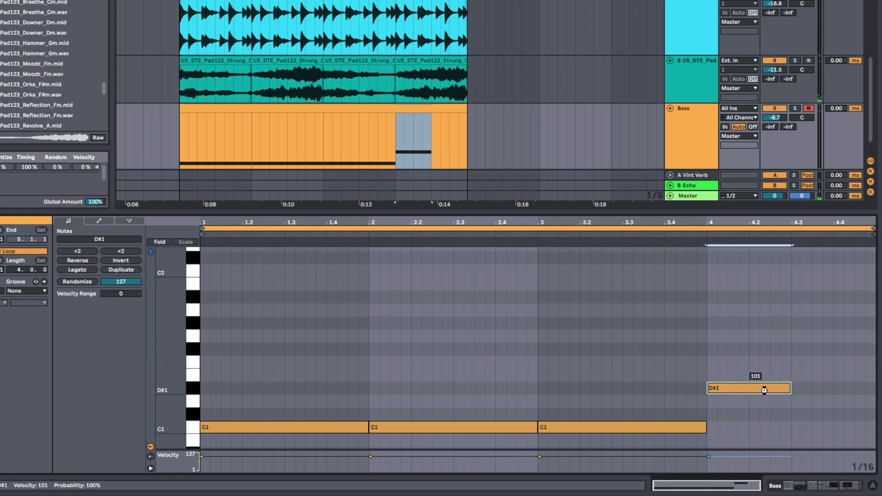
{"action": "key", "text": "ctrl+d"}
{"action": "left_click_drag", "start_coordinate": [823, 387], "coordinate": [824, 362]}
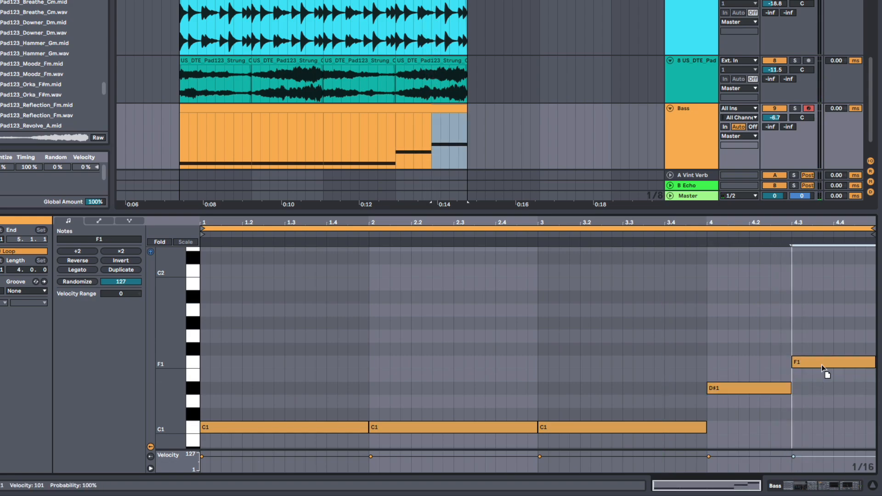
{"action": "left_click", "coordinate": [713, 363]}
{"action": "key", "text": "space"}
- Split off the last half beat of the F1 note, raise it to G1 and play the line
{"action": "left_click", "coordinate": [710, 361]}
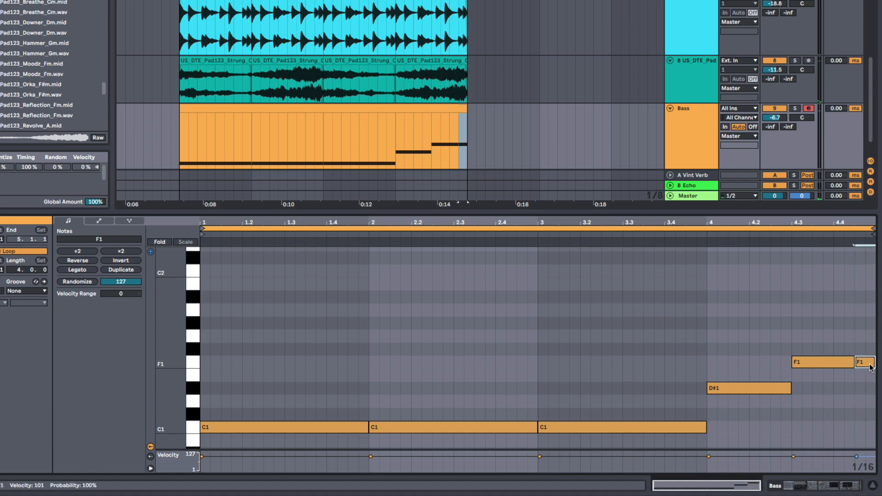
{"action": "left_click_drag", "start_coordinate": [870, 366], "coordinate": [869, 342]}
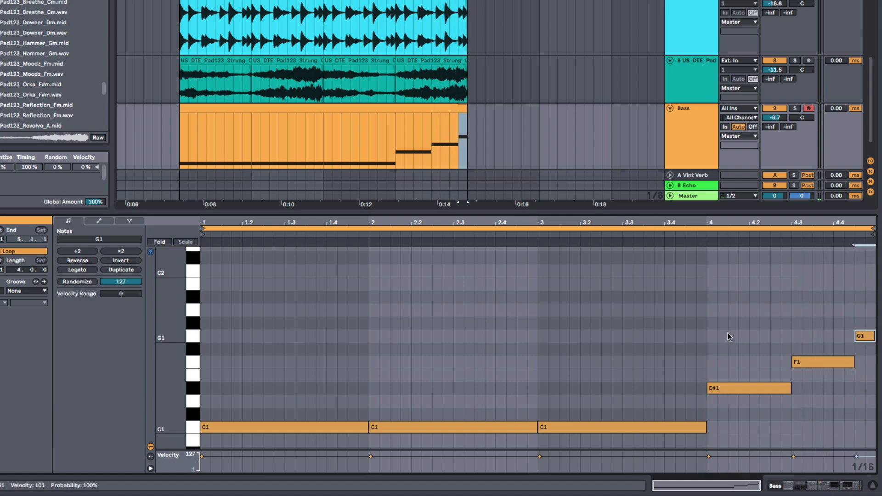
{"action": "left_click", "coordinate": [728, 333]}
{"action": "key", "text": "space"}
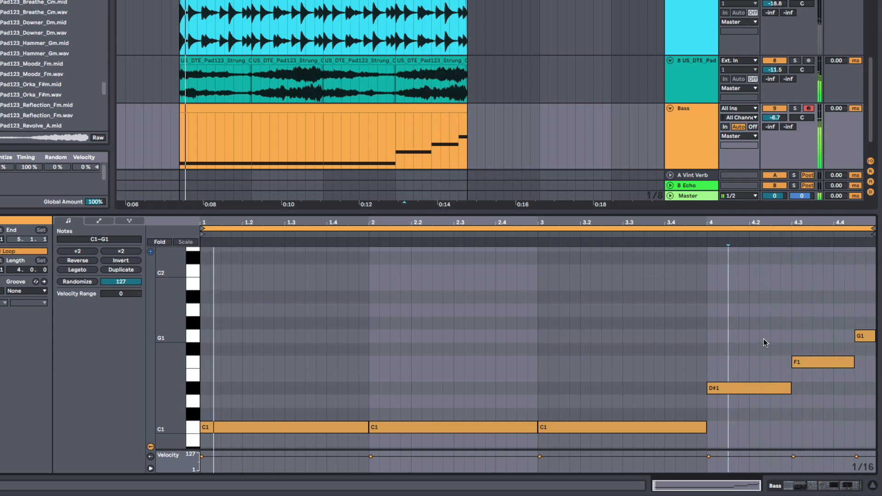
- Split off the last beat of the first bar's C1 note, raise it an octave to C2 and play the line
{"action": "left_click", "coordinate": [366, 428]}
{"action": "mouse_move", "coordinate": [366, 427]}
{"action": "left_mouse_down"}
{"action": "mouse_move", "coordinate": [305, 427]}
{"action": "mouse_move", "coordinate": [359, 428]}
{"action": "left_mouse_up"}
{"action": "left_click", "coordinate": [330, 427]}
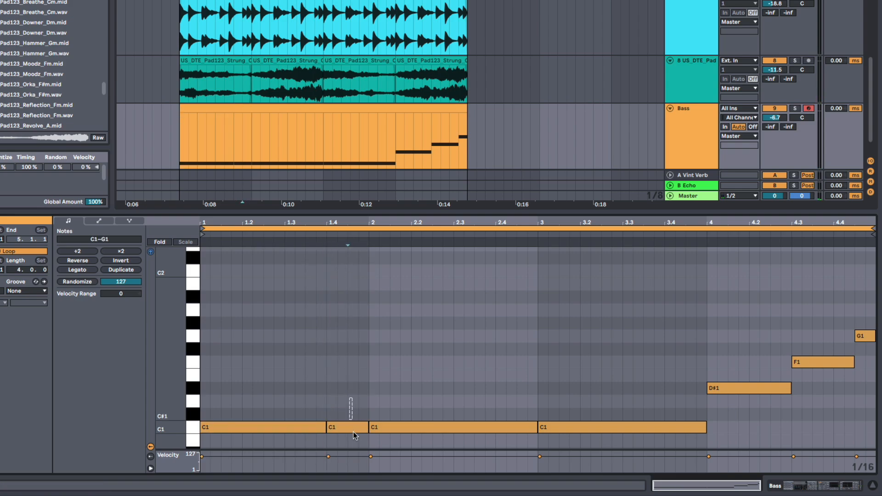
{"action": "key", "text": "shift+Up"}
{"action": "key", "text": "space"}
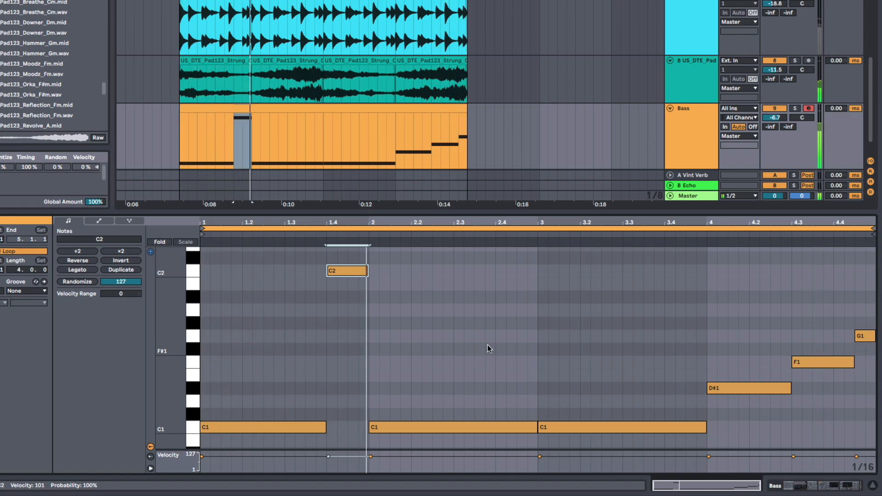
- Show the Bass track's devices and listen to the gated bass line with the full arrangement
{"action": "key", "text": "shift+Tab"}
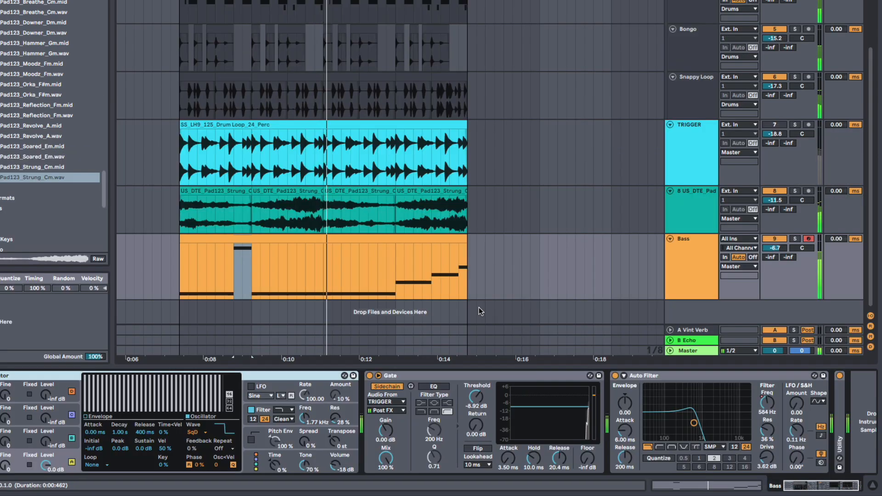
{"action": "left_click", "coordinate": [180, 280]}
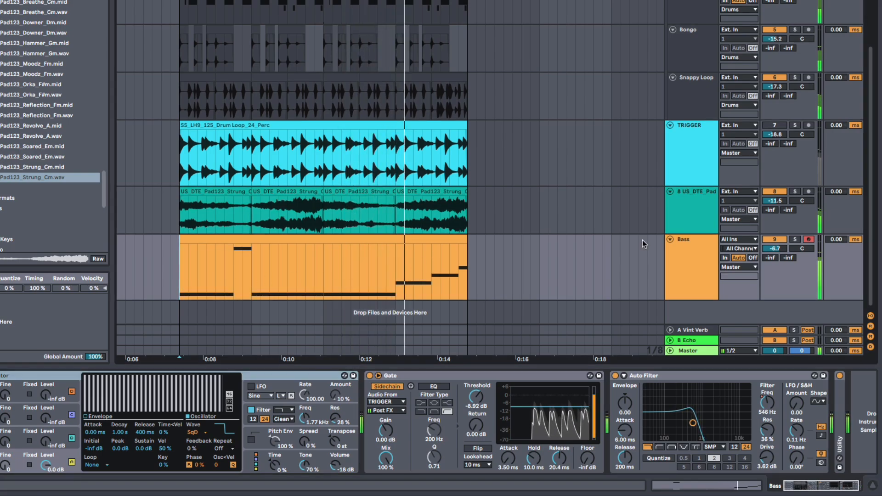
{"action": "left_click", "coordinate": [674, 254]}
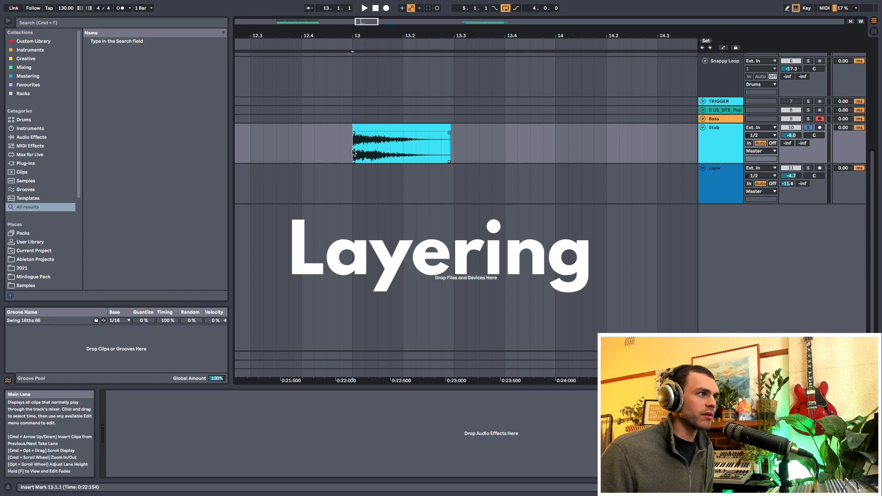
- Listen to the soloed Stab clip and move the Layer clip to start at bar 13, aligned beneath it
{"action": "key", "text": "space"}
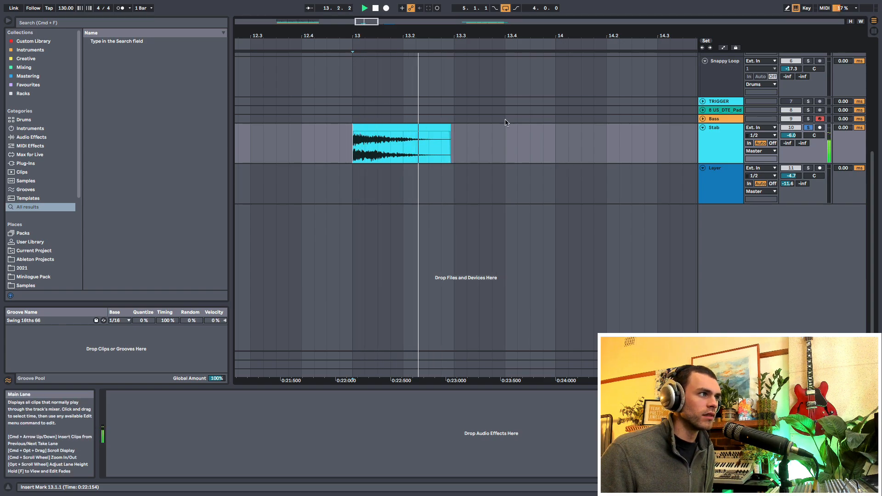
{"action": "left_click_drag", "start_coordinate": [440, 35], "coordinate": [378, 31]}
{"action": "left_click", "coordinate": [730, 145]}
{"action": "left_click_drag", "start_coordinate": [640, 184], "coordinate": [366, 190]}
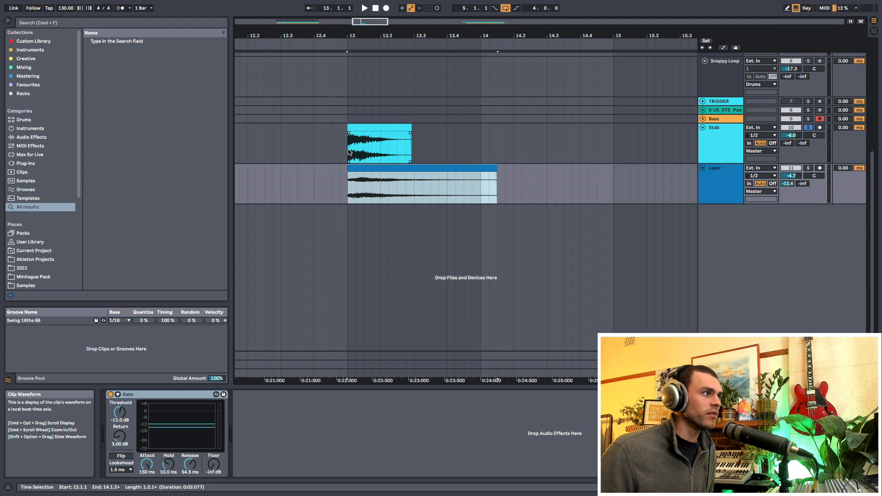
- Play the Layer clip in solo from bar 13 and examine how its start lines up with the Stab clip
{"action": "left_click", "coordinate": [349, 186]}
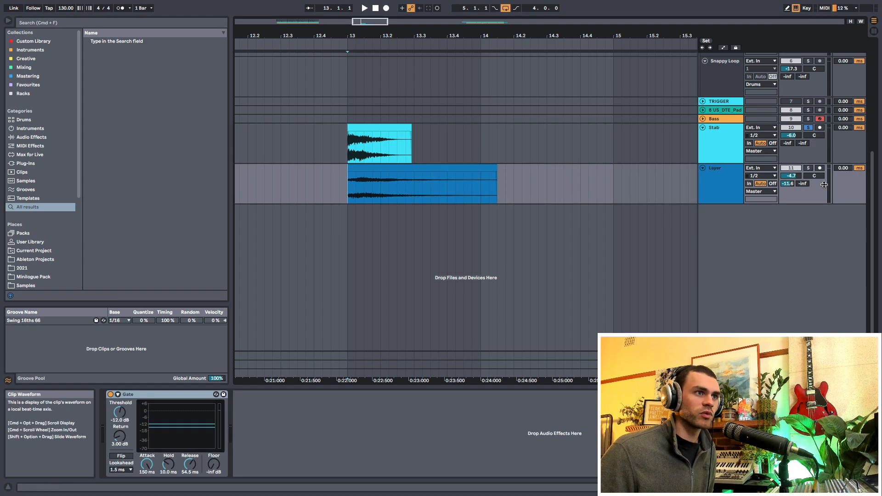
{"action": "key", "text": "space"}
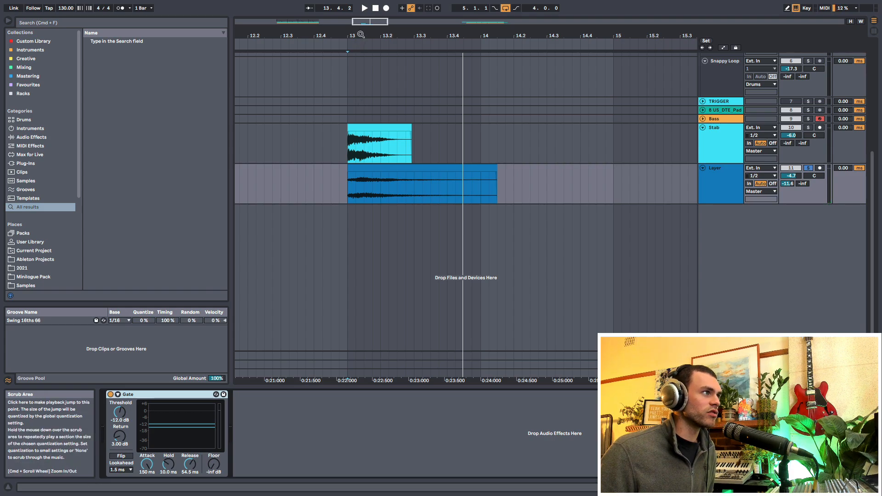
{"action": "left_click_drag", "start_coordinate": [360, 34], "coordinate": [359, 74]}
{"action": "left_click_drag", "start_coordinate": [324, 146], "coordinate": [497, 143]}
{"action": "left_click", "coordinate": [324, 146]}
{"action": "left_click", "coordinate": [329, 180]}
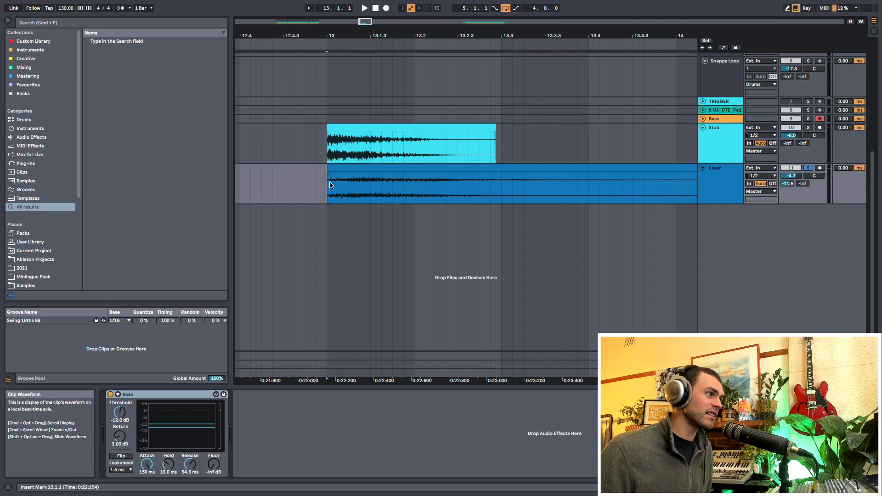
{"action": "left_click", "coordinate": [357, 169]}
{"action": "left_click_drag", "start_coordinate": [396, 44], "coordinate": [395, 35]}
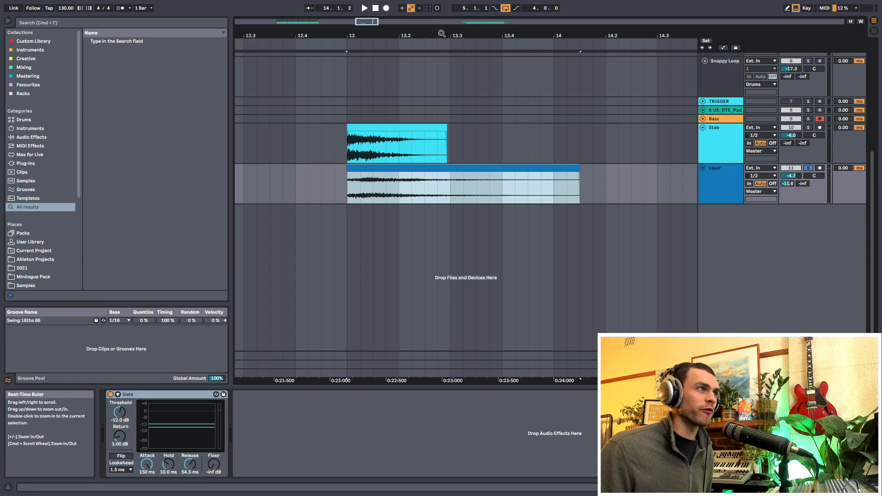
{"action": "mouse_move", "coordinate": [441, 33]}
{"action": "left_mouse_down"}
{"action": "mouse_move", "coordinate": [441, 25]}
{"action": "mouse_move", "coordinate": [441, 34]}
{"action": "left_mouse_up"}
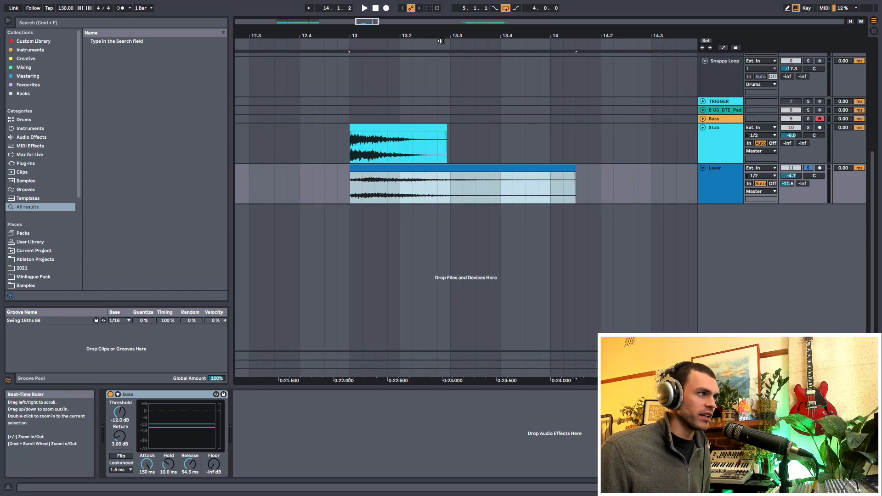
{"action": "left_click", "coordinate": [348, 185]}
{"action": "scroll", "coordinate": [356, 146], "scroll_direction": "up", "scroll_amount": 3}
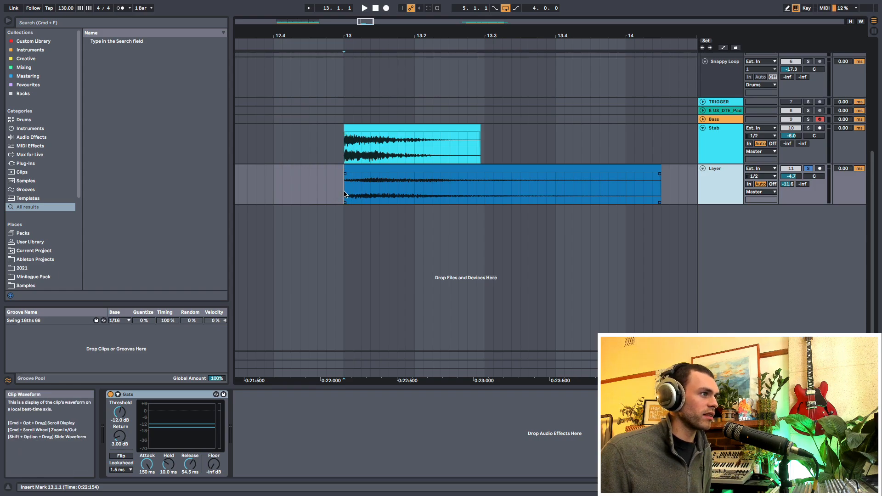
- Unfold the sidechain section of the Layer track's Gate and set its audio source to Stab
{"action": "left_click", "coordinate": [117, 395]}
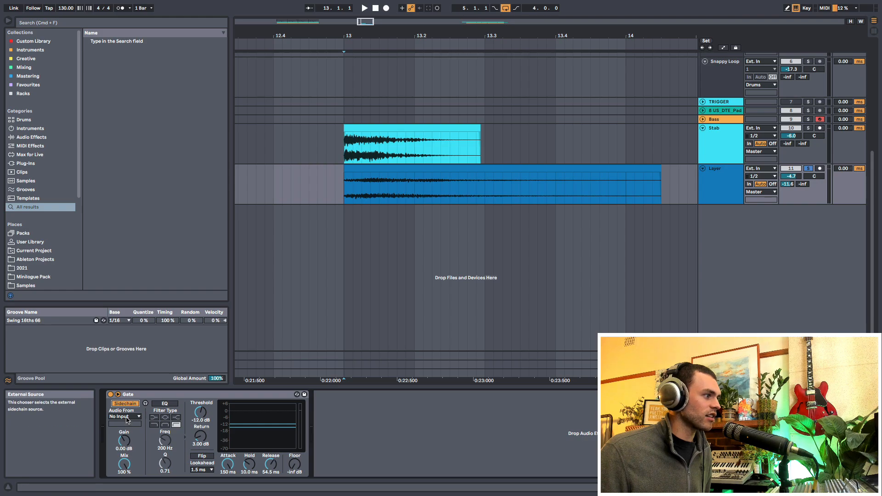
{"action": "left_click", "coordinate": [125, 417]}
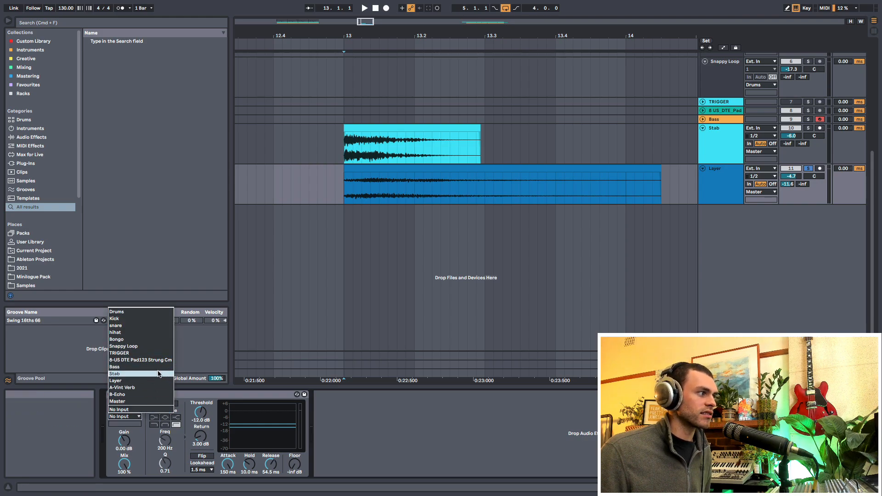
{"action": "left_click", "coordinate": [158, 373]}
- Examine the Stab clip's opening transient and place the insert marker at 13.1.1 on the Layer track
{"action": "left_click_drag", "start_coordinate": [344, 146], "coordinate": [429, 146]}
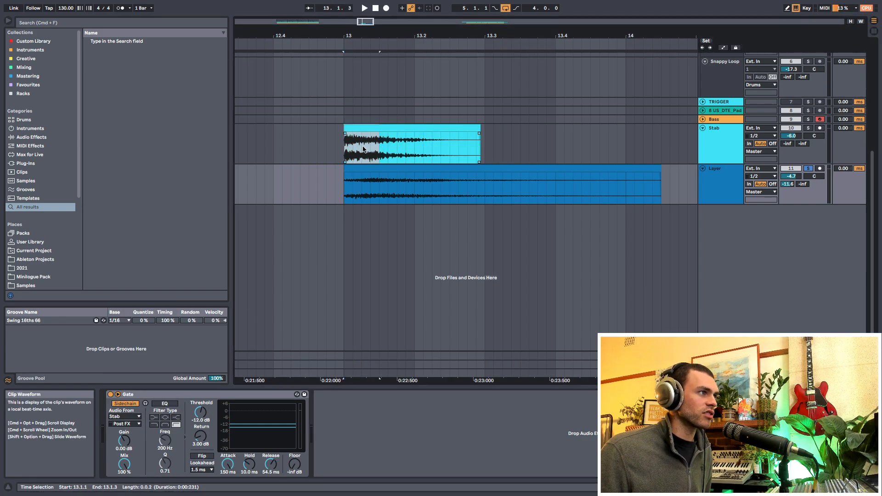
{"action": "left_click_drag", "start_coordinate": [363, 149], "coordinate": [349, 148]}
{"action": "left_click", "coordinate": [347, 168]}
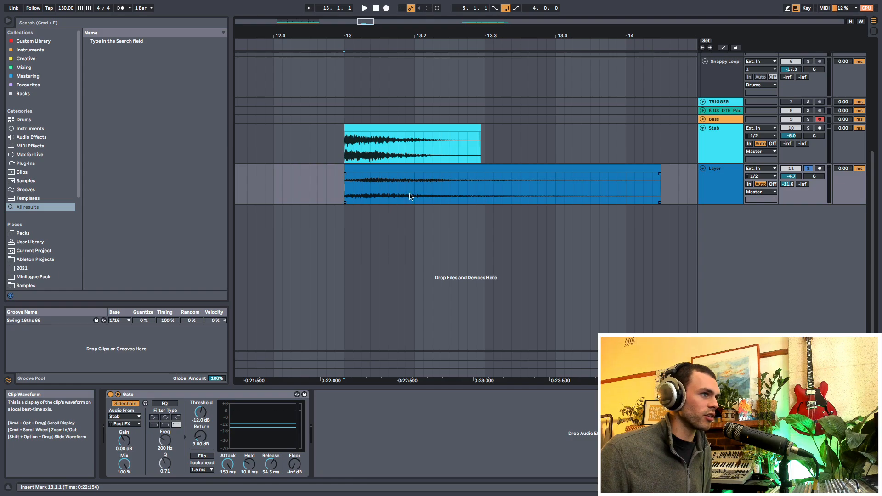
- Audition the Stab with the gated Layer, lower the Gate's Release to 14.7 ms and set the Layer track's volume to 1.6 dB
{"action": "key", "text": "space"}
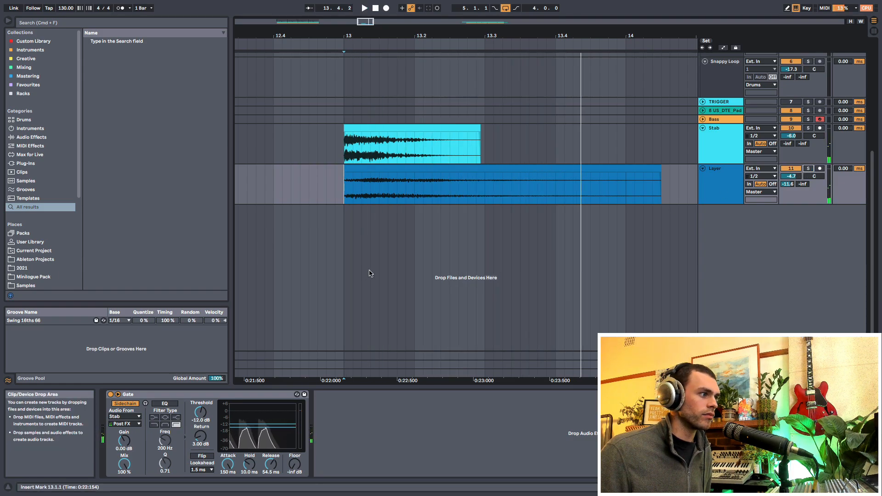
{"action": "key", "text": "space"}
{"action": "key", "text": "space"}
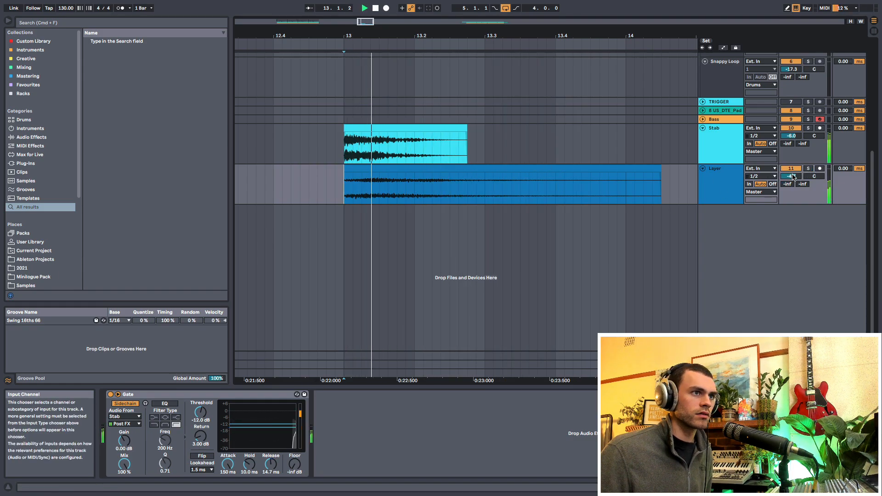
{"action": "key", "text": "space"}
{"action": "left_click_drag", "start_coordinate": [791, 177], "coordinate": [794, 171]}
{"action": "key", "text": "space"}
{"action": "key", "text": "space"}
{"action": "key", "text": "space"}
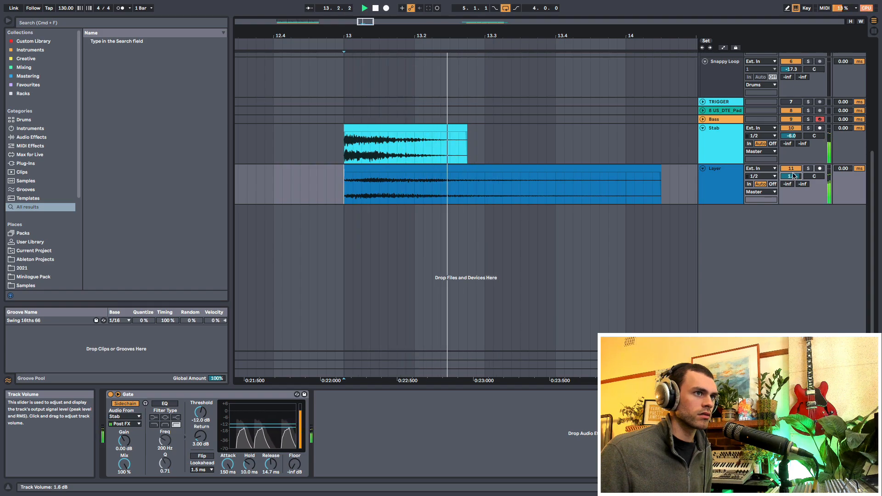
{"action": "key", "text": "space"}
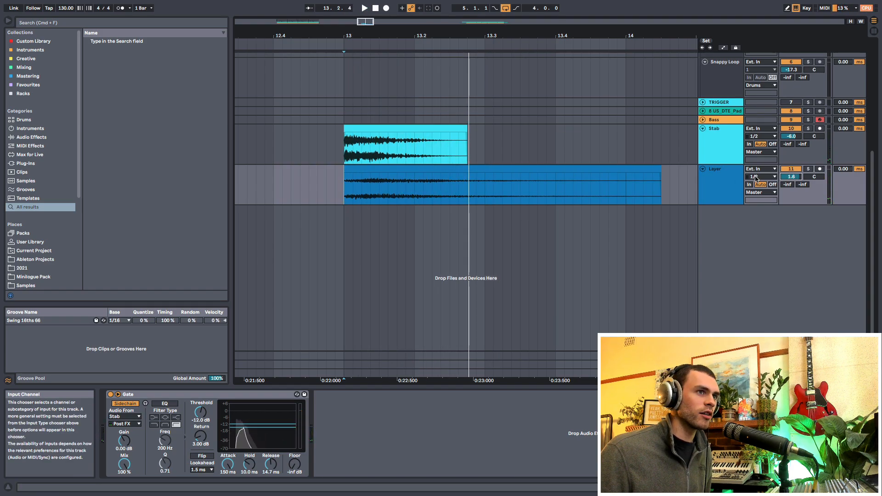
- Listen to the Layer in solo, unsolo it, and shorten the Stab clip to end at 13.2.2 while checking playback
{"action": "left_click", "coordinate": [807, 169]}
{"action": "key", "text": "space"}
{"action": "left_click", "coordinate": [807, 169]}
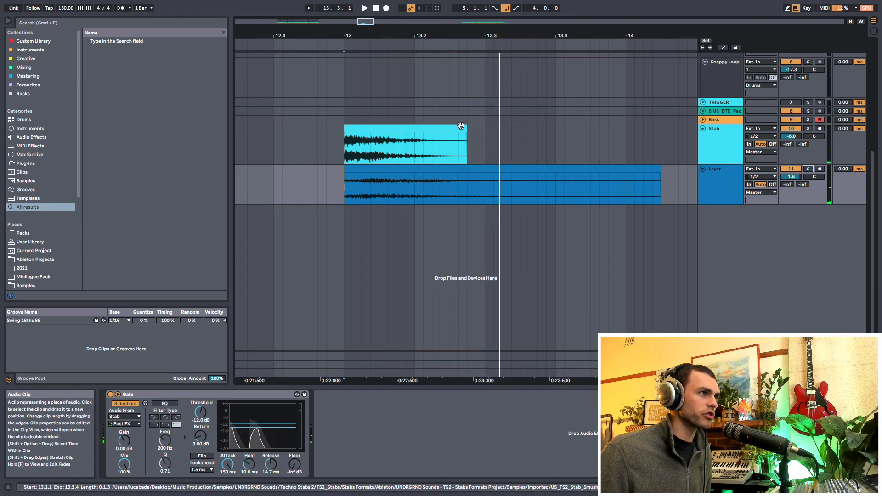
{"action": "left_click_drag", "start_coordinate": [466, 133], "coordinate": [440, 133]}
{"action": "key", "text": "space"}
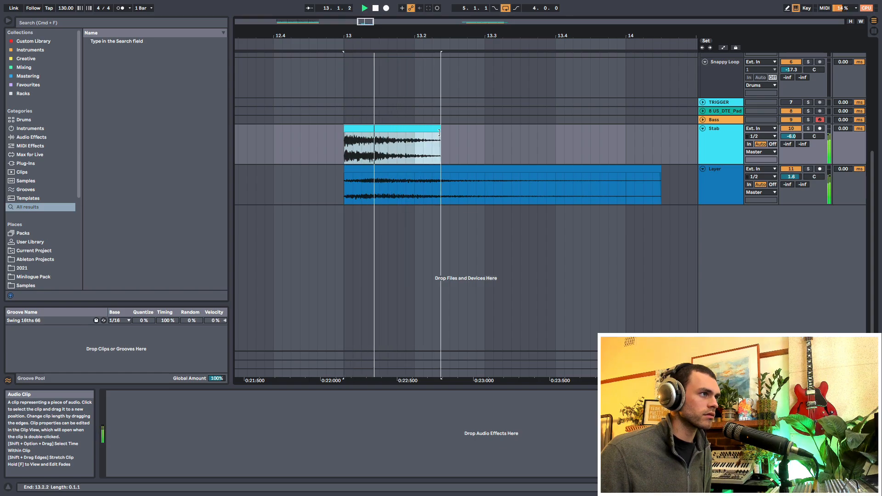
{"action": "left_click", "coordinate": [351, 193]}
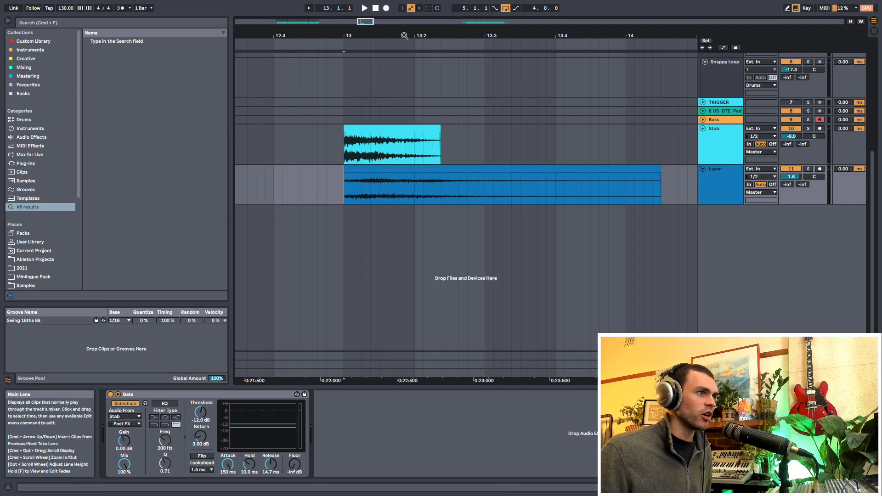
- Trim the Layer clip to end at 13.3.1, enable Warp on it and extend it to end at 14.1.3
{"action": "left_click_drag", "start_coordinate": [413, 33], "coordinate": [413, 24]}
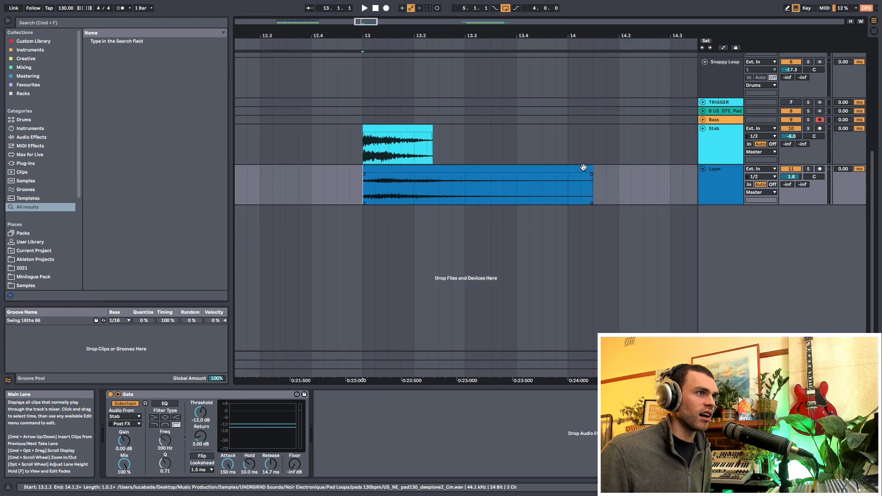
{"action": "left_click_drag", "start_coordinate": [592, 168], "coordinate": [465, 169]}
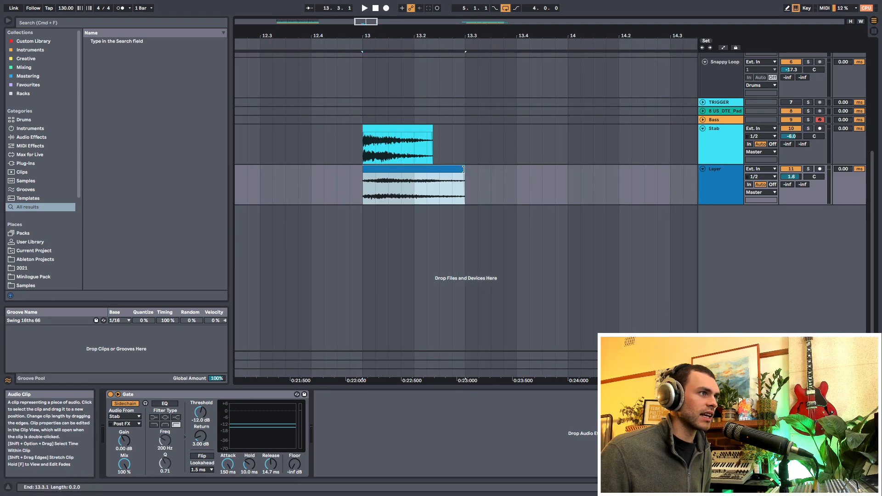
{"action": "double_click", "coordinate": [458, 172]}
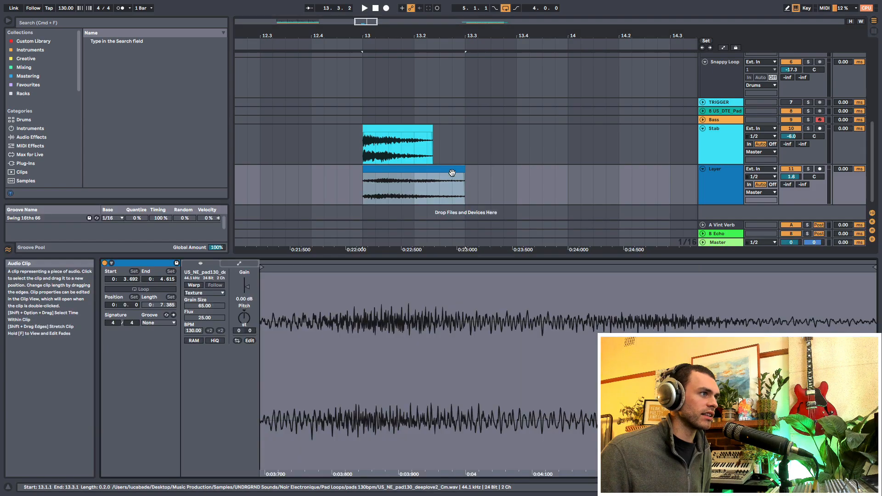
{"action": "left_click", "coordinate": [194, 285]}
{"action": "left_click", "coordinate": [506, 273]}
{"action": "left_click_drag", "start_coordinate": [464, 184], "coordinate": [593, 184]}
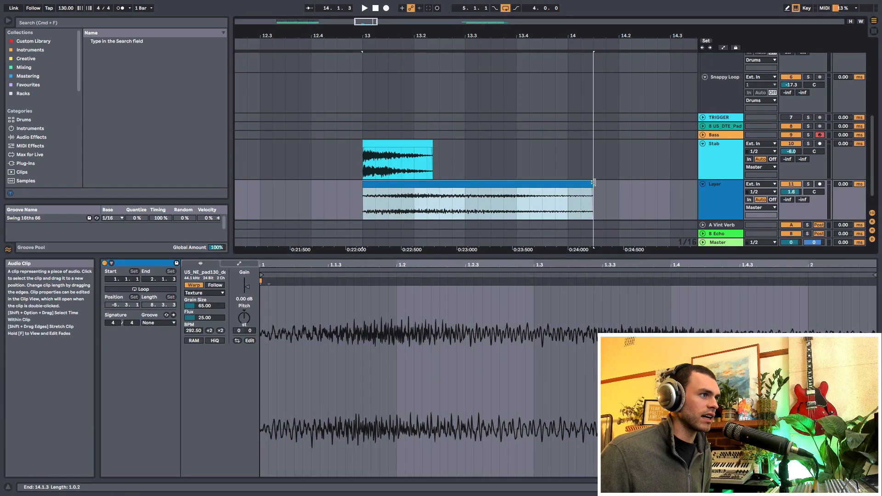
{"action": "key", "text": "space"}
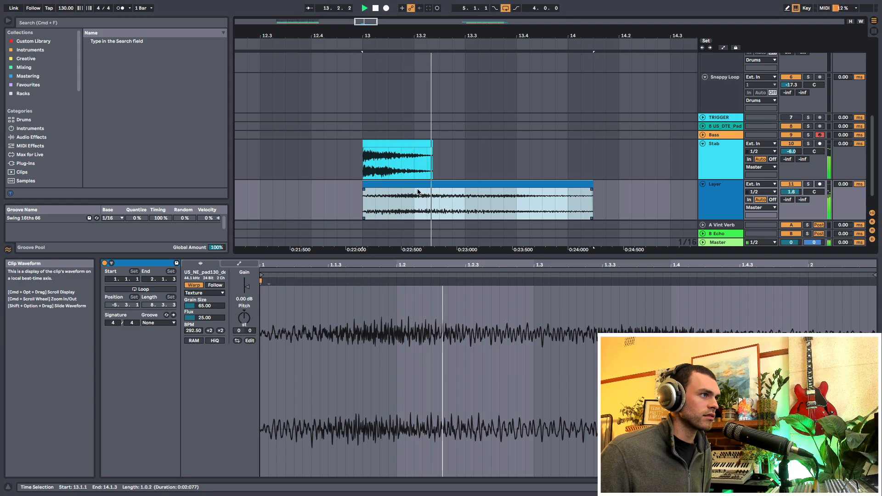
- Play from 13.1.1, raise the Layer Gate's Release to 114 ms and set the track's A-Vint Verb send to -7.5 dB
{"action": "left_click", "coordinate": [364, 206]}
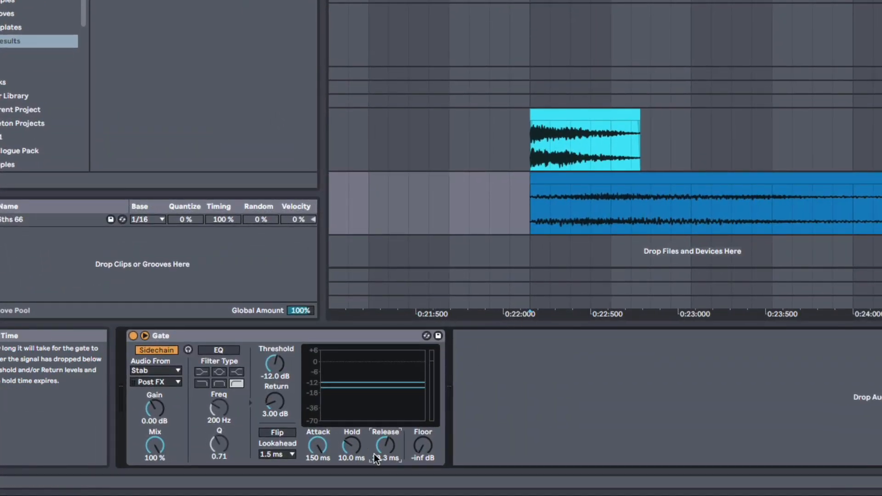
{"action": "key", "text": "space"}
{"action": "left_click_drag", "start_coordinate": [387, 448], "coordinate": [387, 427]}
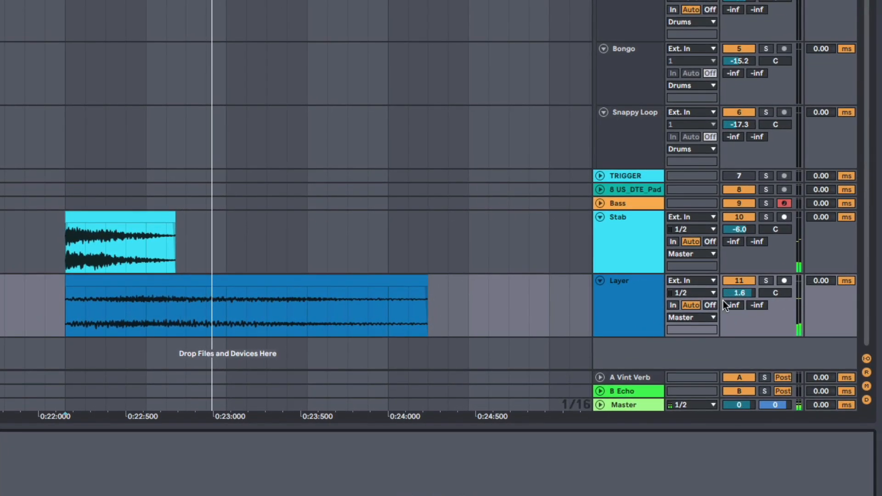
{"action": "left_click_drag", "start_coordinate": [729, 304], "coordinate": [730, 300]}
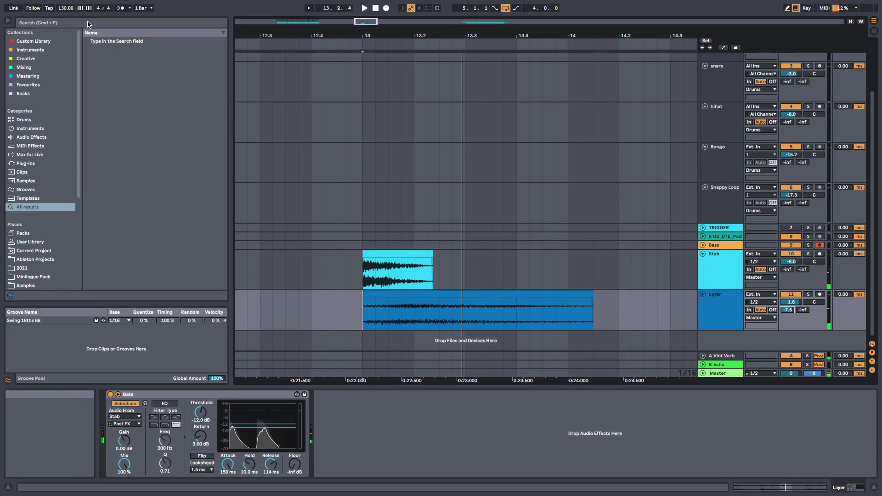
- Add Erosion after the Layer's Gate with an Amount of 50.0, and adjust the A-Vint Verb send to -8.4 dB during playback
{"action": "type", "text": "erosi"}
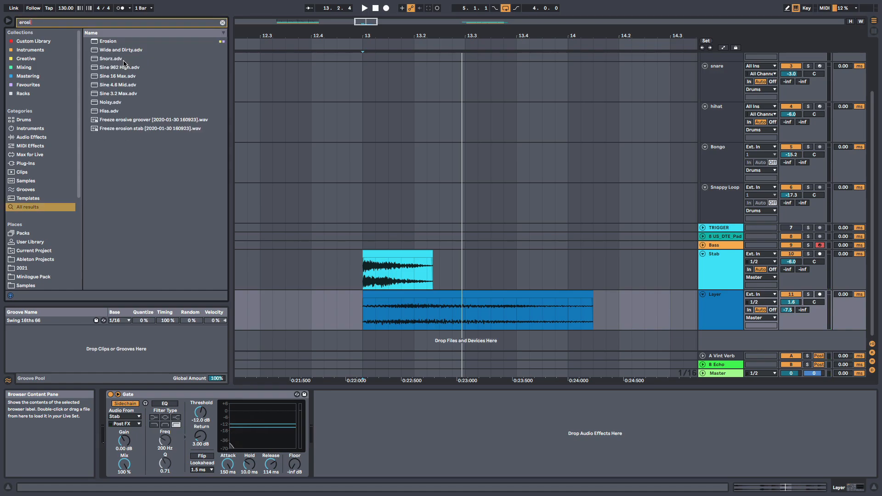
{"action": "mouse_move", "coordinate": [124, 44]}
{"action": "left_mouse_down"}
{"action": "mouse_move", "coordinate": [353, 429]}
{"action": "mouse_move", "coordinate": [361, 422]}
{"action": "left_mouse_up"}
{"action": "key", "text": "space"}
{"action": "key", "text": "space"}
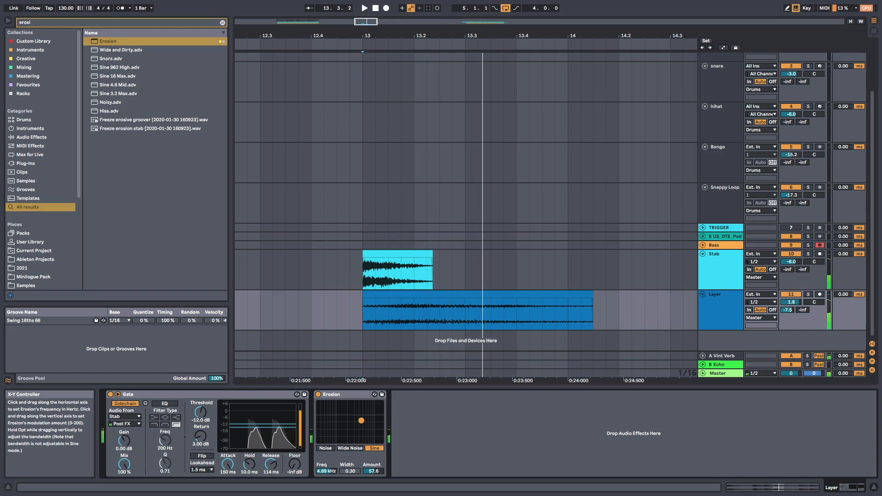
{"action": "mouse_move", "coordinate": [788, 310]}
{"action": "left_mouse_down"}
{"action": "mouse_move", "coordinate": [788, 323]}
{"action": "mouse_move", "coordinate": [787, 298]}
{"action": "left_mouse_up"}
{"action": "key", "text": "space"}
{"action": "key", "text": "space"}
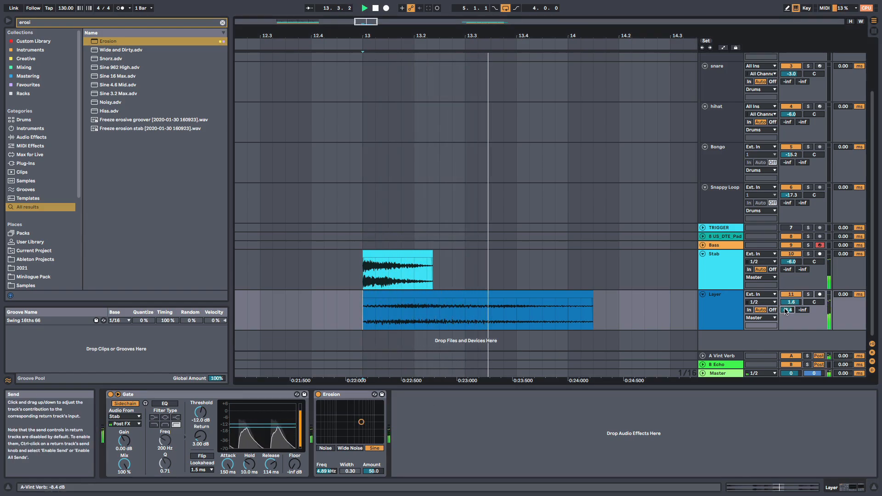
{"action": "key", "text": "space"}
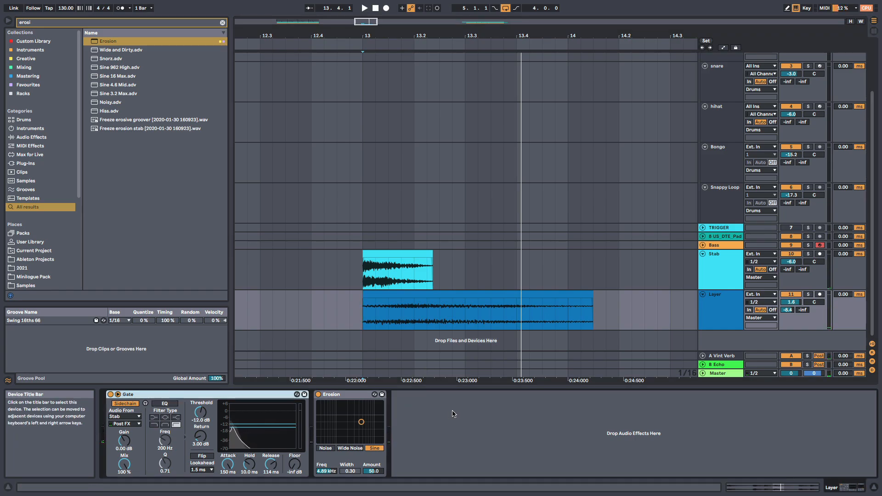
- Turn the Layer's A-Vint Verb send down to -69.5 dB and insert a Reverb between Erosion and the Gate, with the Gate last in the chain
{"action": "left_click", "coordinate": [222, 22]}
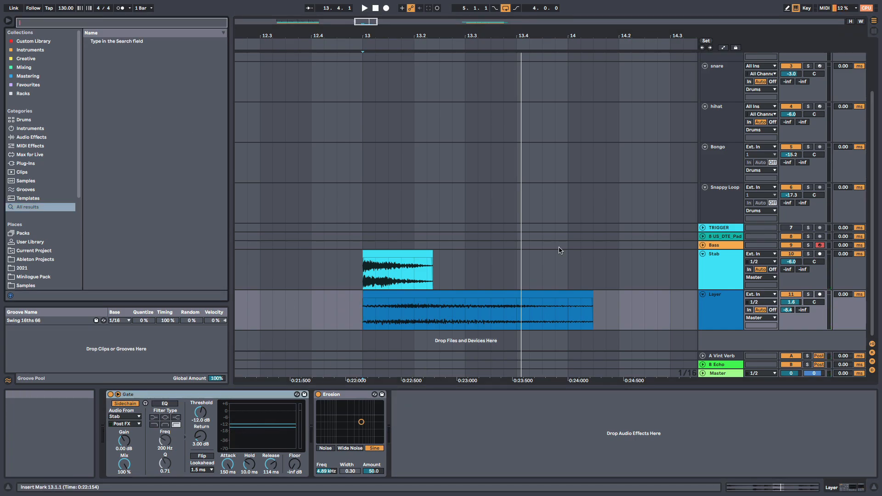
{"action": "left_click", "coordinate": [788, 311]}
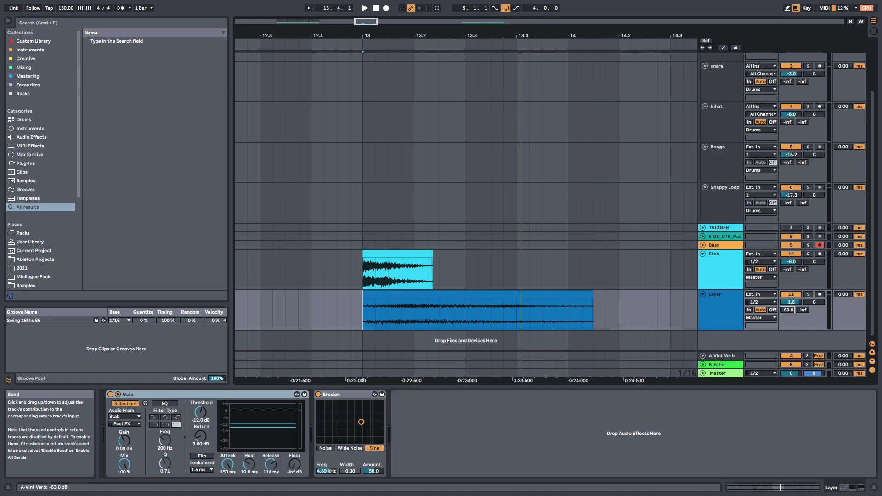
{"action": "left_click", "coordinate": [136, 23]}
{"action": "type", "text": "re"}
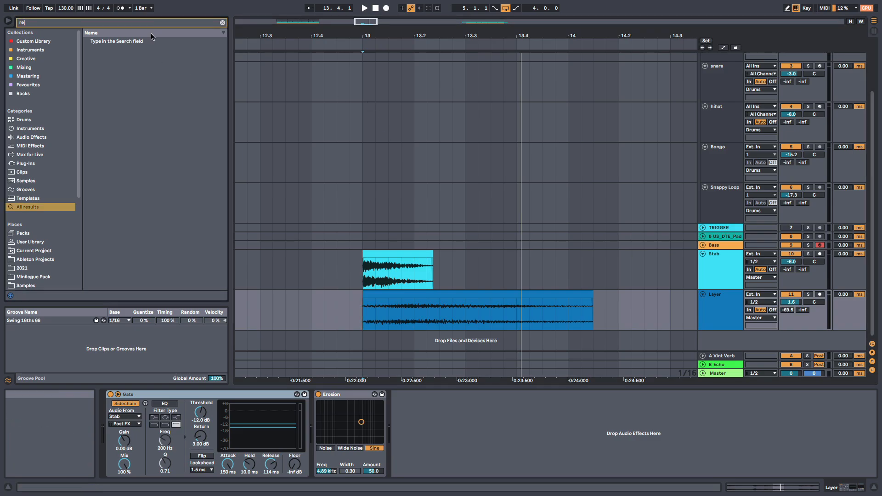
{"action": "type", "text": "ver"}
{"action": "double_click", "coordinate": [123, 42]}
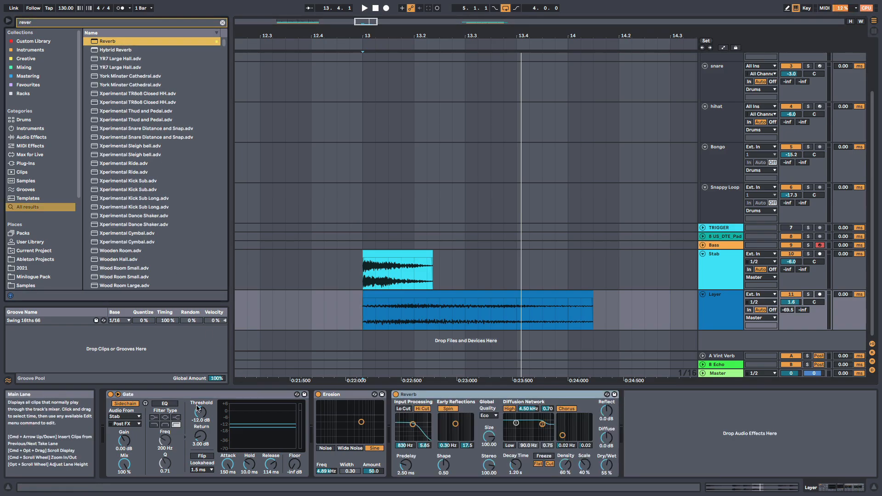
{"action": "left_click_drag", "start_coordinate": [633, 424], "coordinate": [633, 423]}
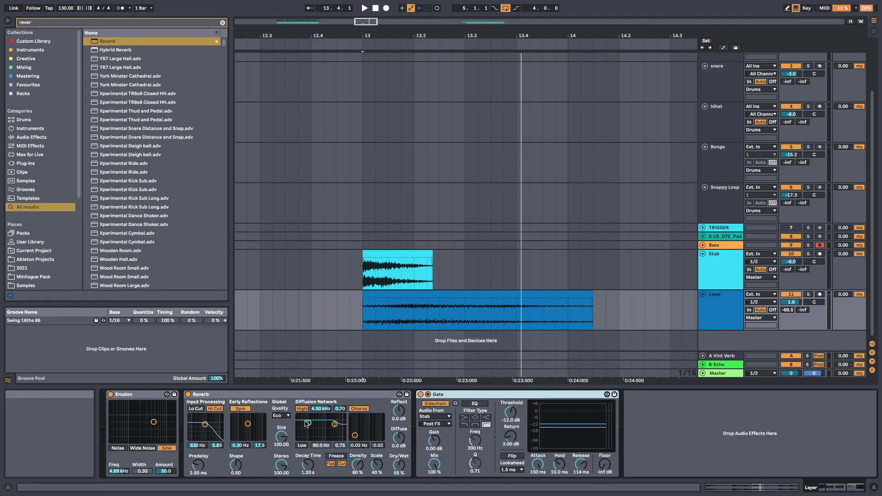
- During playback, set the Stab track's A-Vint Verb send to -18.0 dB and lower the Layer track's volume to -4.0 dB
{"action": "key", "text": "space"}
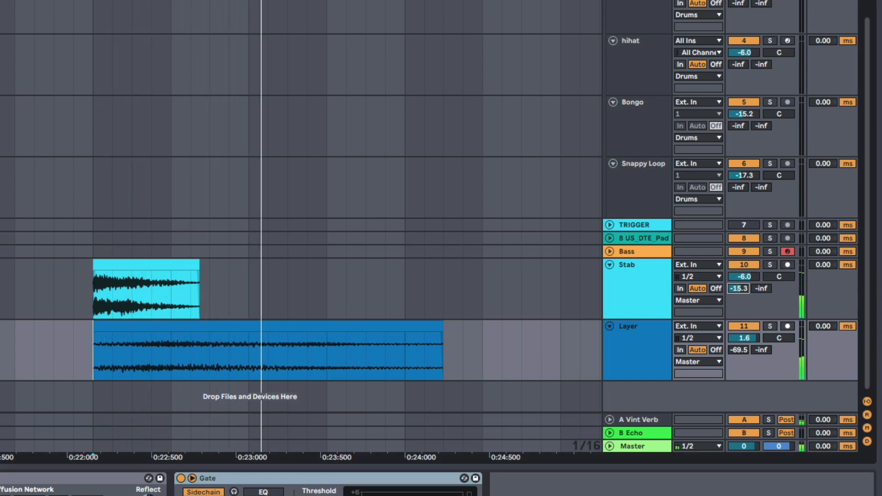
{"action": "left_click", "coordinate": [736, 287]}
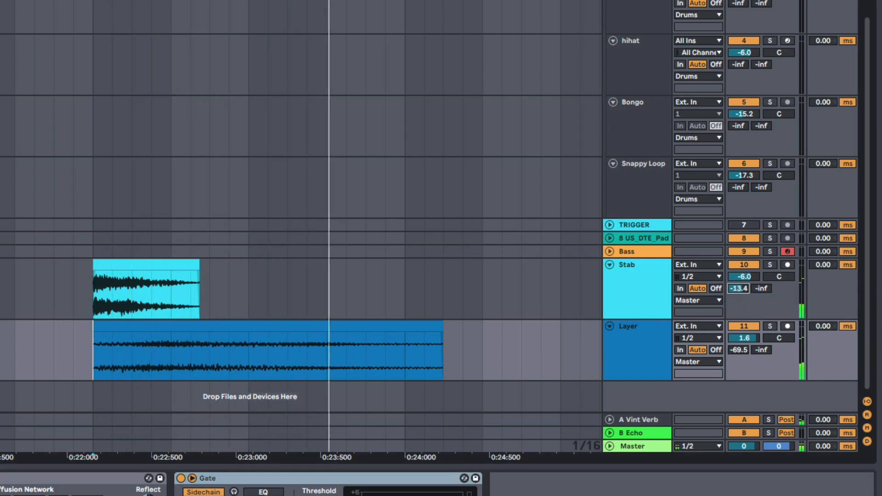
{"action": "left_click_drag", "start_coordinate": [741, 338], "coordinate": [742, 349]}
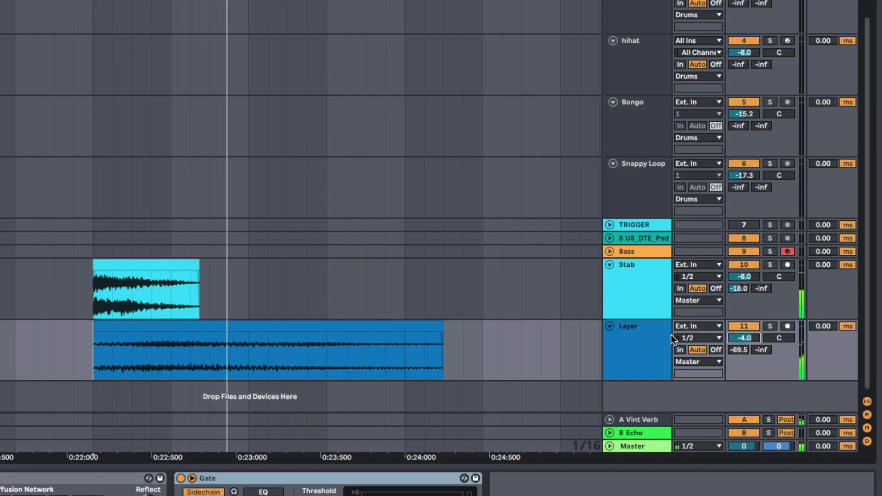
{"action": "key", "text": "space"}
- Lengthen the Layer clip, move it to start one beat before the Stab clip, and listen to the overlap
{"action": "left_click_drag", "start_coordinate": [439, 327], "coordinate": [568, 327]}
{"action": "left_click_drag", "start_coordinate": [708, 275], "coordinate": [558, 296]}
{"action": "left_click", "coordinate": [220, 305]}
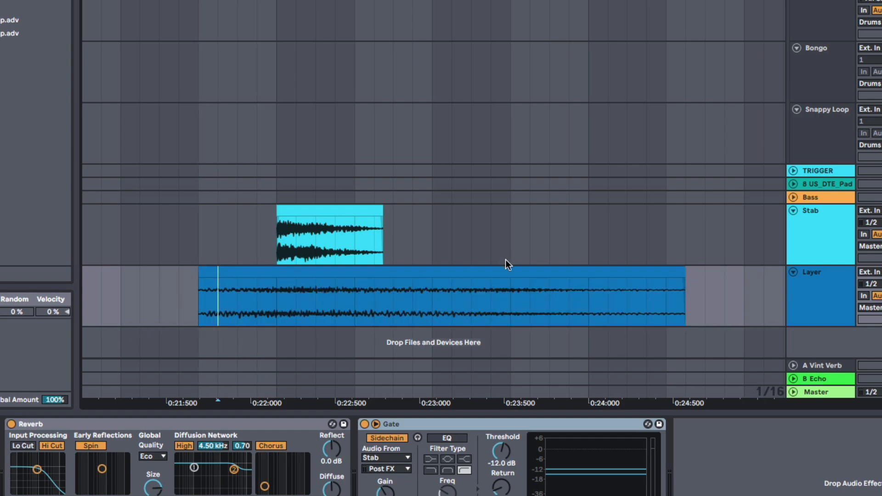
{"action": "key", "text": "space"}
{"action": "left_click", "coordinate": [517, 274]}
{"action": "key", "text": "space"}
- Try starting the Layer clip half a beat after the Stab's start, listening to different alignments
{"action": "mouse_move", "coordinate": [517, 275]}
{"action": "left_mouse_down"}
{"action": "mouse_move", "coordinate": [398, 287]}
{"action": "mouse_move", "coordinate": [601, 285]}
{"action": "left_mouse_up"}
{"action": "left_click", "coordinate": [263, 298]}
{"action": "left_click", "coordinate": [282, 305]}
{"action": "key", "text": "space"}
{"action": "key", "text": "space"}
{"action": "mouse_move", "coordinate": [336, 275]}
{"action": "left_mouse_down"}
{"action": "mouse_move", "coordinate": [345, 277]}
{"action": "mouse_move", "coordinate": [317, 278]}
{"action": "mouse_move", "coordinate": [342, 276]}
{"action": "left_mouse_up"}
{"action": "left_click", "coordinate": [262, 296]}
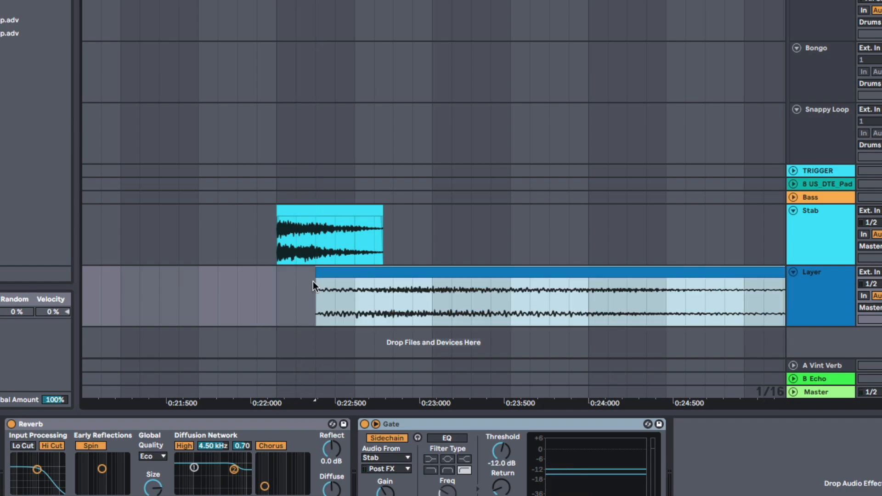
{"action": "left_click", "coordinate": [278, 296]}
- Try starting the Layer clip three sixteenths after the Stab's start and replay both from the Stab's beginning
{"action": "left_click_drag", "start_coordinate": [277, 299], "coordinate": [367, 303]}
{"action": "left_click_drag", "start_coordinate": [318, 282], "coordinate": [367, 277]}
{"action": "left_click", "coordinate": [276, 293]}
{"action": "key", "text": "space"}
{"action": "key", "text": "space"}
{"action": "key", "text": "space"}
{"action": "key", "text": "space"}
{"action": "left_click", "coordinate": [280, 299]}
{"action": "key", "text": "space"}
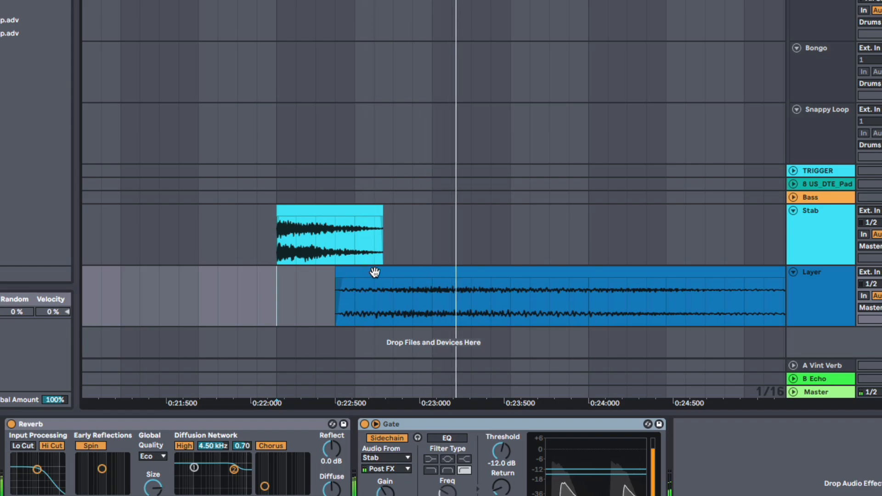
{"action": "key", "text": "space"}
{"action": "key", "text": "space"}
- Move the Layer clip back to start one sixteenth before the Stab clip and play the result
{"action": "key", "text": "space"}
{"action": "key", "text": "space"}
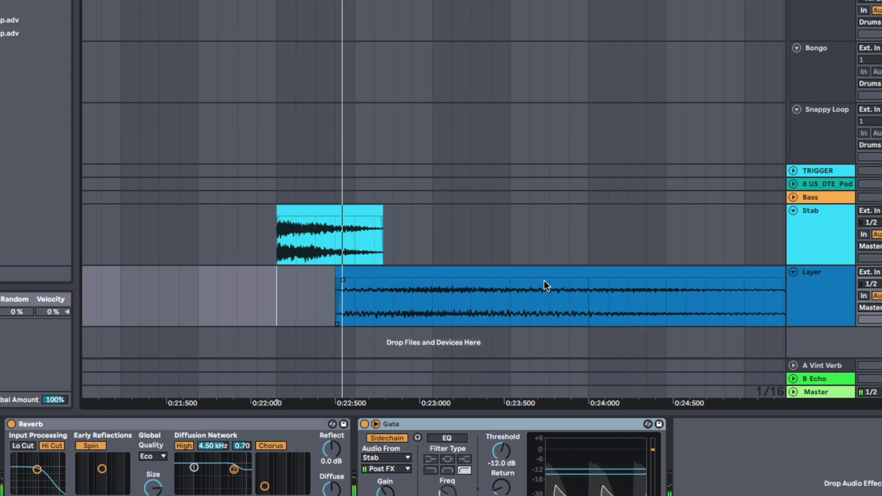
{"action": "left_click_drag", "start_coordinate": [539, 277], "coordinate": [464, 283]}
{"action": "key", "text": "space"}
{"action": "key", "text": "space"}
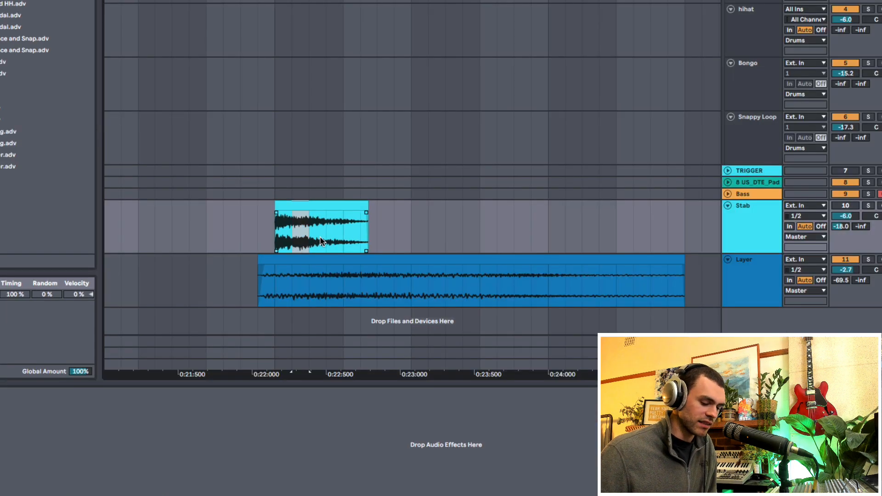
- Delete the second and fourth sixteenths of the Stab clip to leave three slices, and play the gated Layer against them
{"action": "key", "text": "Delete"}
{"action": "left_click_drag", "start_coordinate": [327, 237], "coordinate": [343, 237]}
{"action": "key", "text": "Delete"}
{"action": "left_click", "coordinate": [279, 247]}
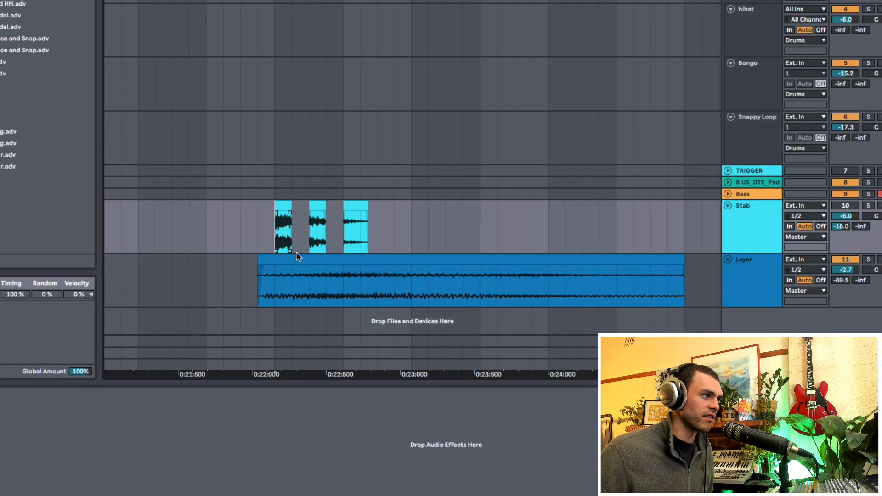
{"action": "left_click", "coordinate": [273, 288]}
{"action": "key", "text": "space"}
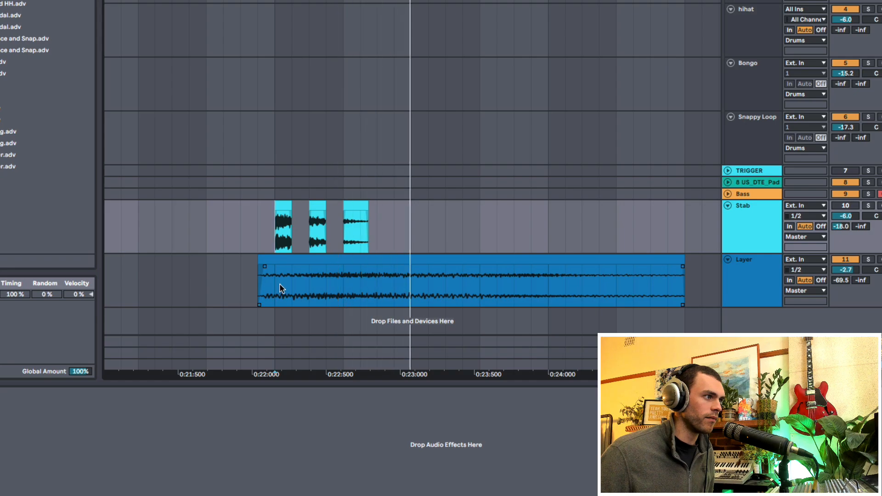
{"action": "key", "text": "space"}
- Duplicate the half bar of Stab slices starting at bar 13 directly after itself and play from the first slice
{"action": "left_click_drag", "start_coordinate": [276, 237], "coordinate": [417, 237]}
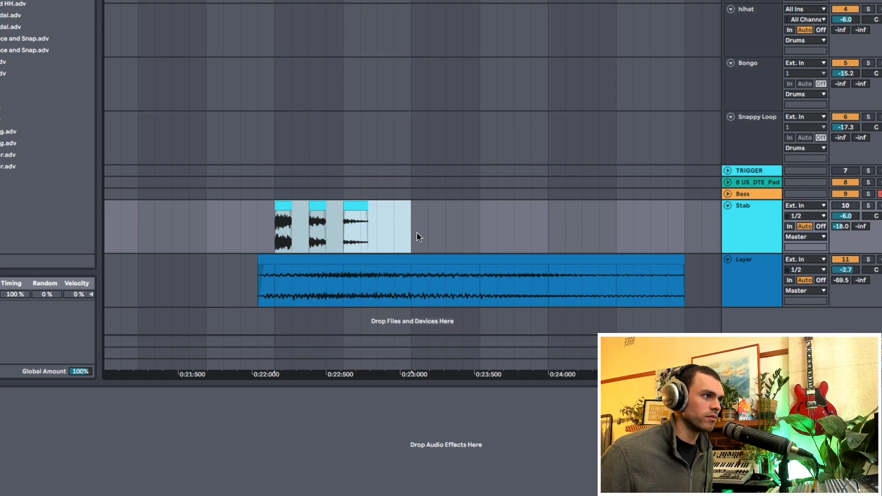
{"action": "key", "text": "ctrl+d"}
{"action": "left_click", "coordinate": [286, 237]}
{"action": "key", "text": "space"}
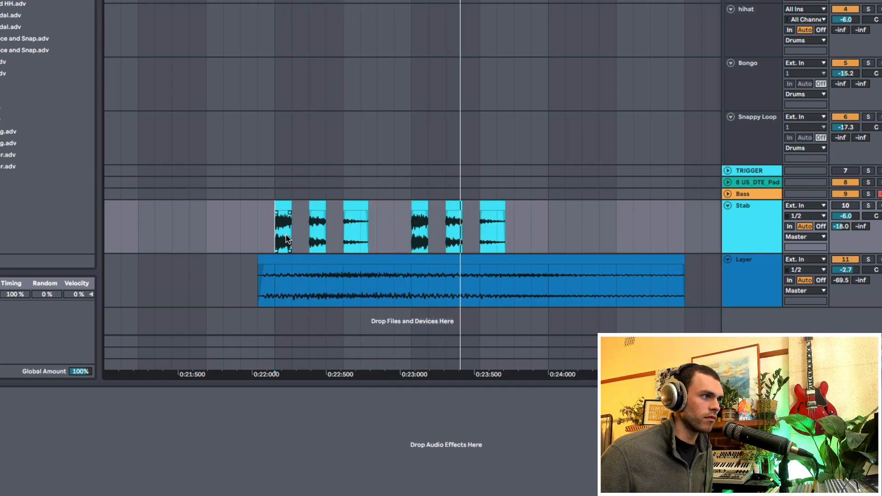
- Duplicate the full bar of Stab slices directly after itself and play the two bars from the first slice
{"action": "key", "text": "space"}
{"action": "left_click_drag", "start_coordinate": [276, 237], "coordinate": [546, 228]}
{"action": "key", "text": "ctrl+d"}
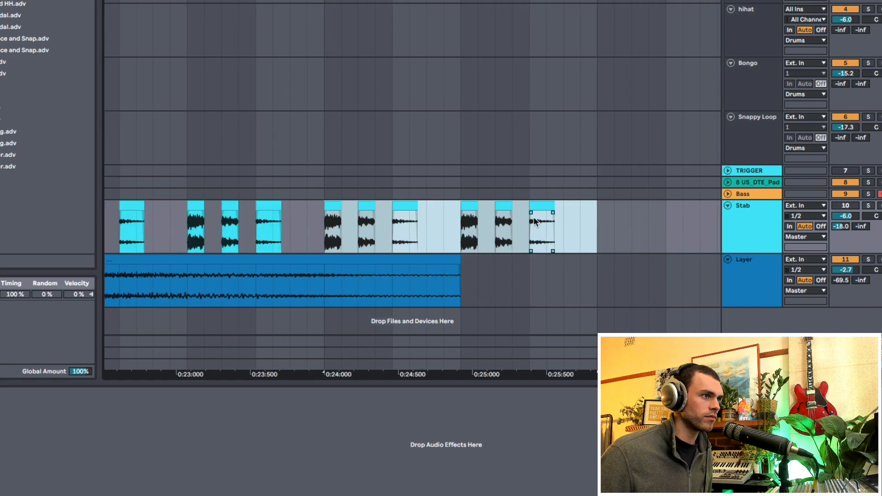
{"action": "left_click_drag", "start_coordinate": [296, 5], "coordinate": [295, 0]}
{"action": "key", "text": "space"}
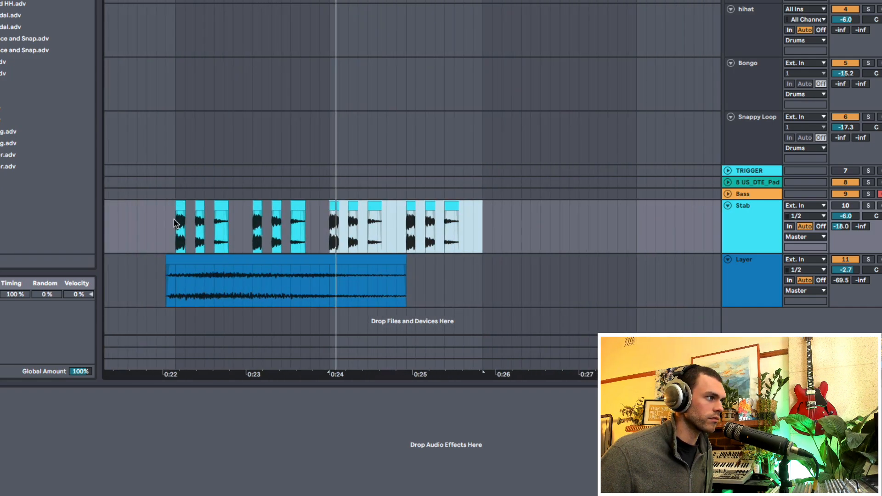
{"action": "left_click", "coordinate": [177, 228]}
{"action": "key", "text": "space"}
{"action": "key", "text": "space"}
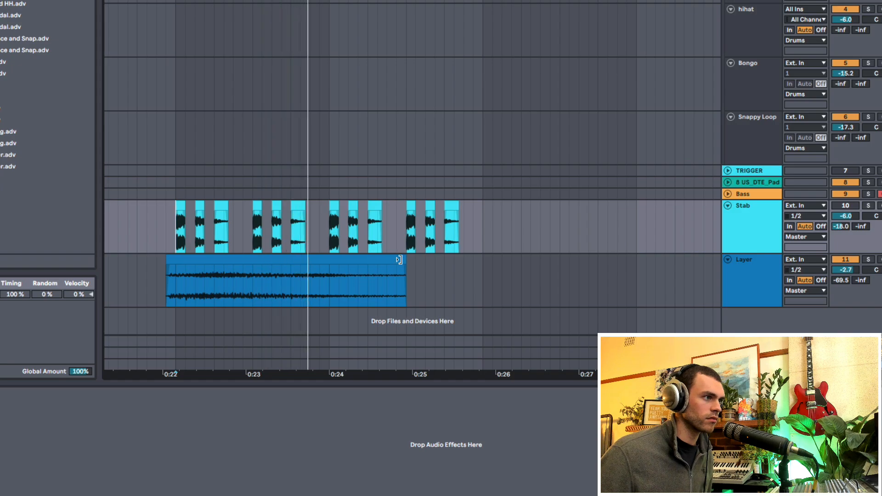
- Extend the end of the Layer clip past the last Stab slice to about 0:26.5 and play from the first slice
{"action": "left_click_drag", "start_coordinate": [403, 259], "coordinate": [537, 260]}
{"action": "key", "text": "space"}
{"action": "left_click", "coordinate": [174, 233]}
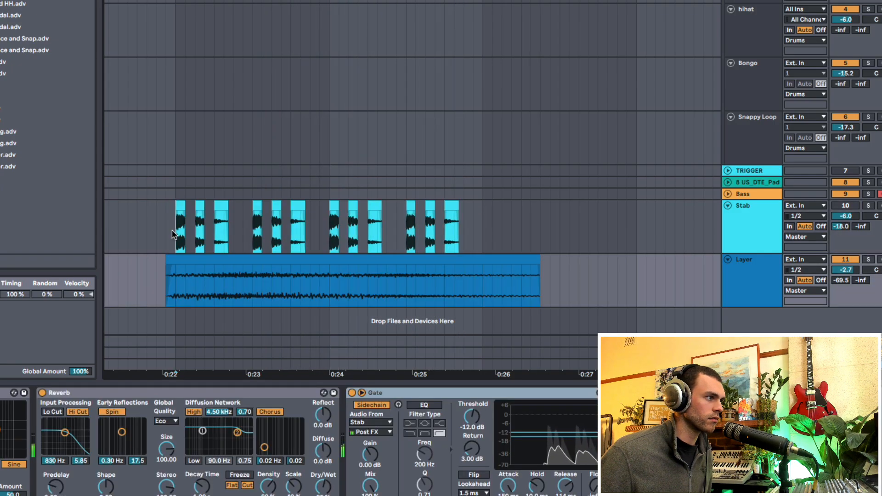
{"action": "key", "text": "space"}
{"action": "left_click_drag", "start_coordinate": [176, 234], "coordinate": [480, 242]}
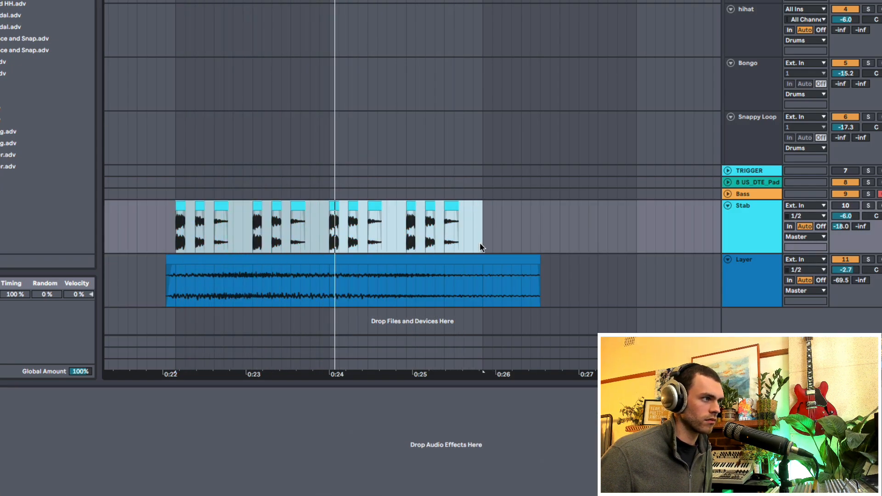
- Unmute the Stab track and lower its volume to -8.5 dB while playing it with the gated Layer
{"action": "left_click", "coordinate": [847, 205]}
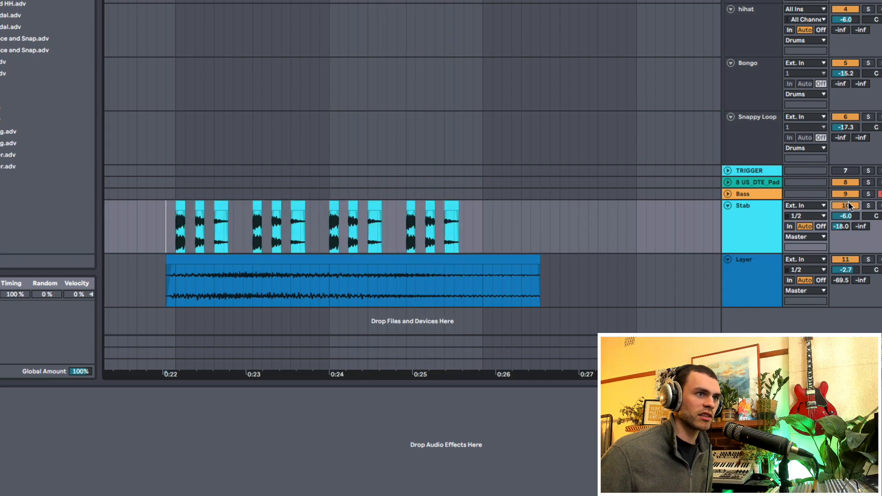
{"action": "left_click", "coordinate": [178, 234]}
{"action": "key", "text": "space"}
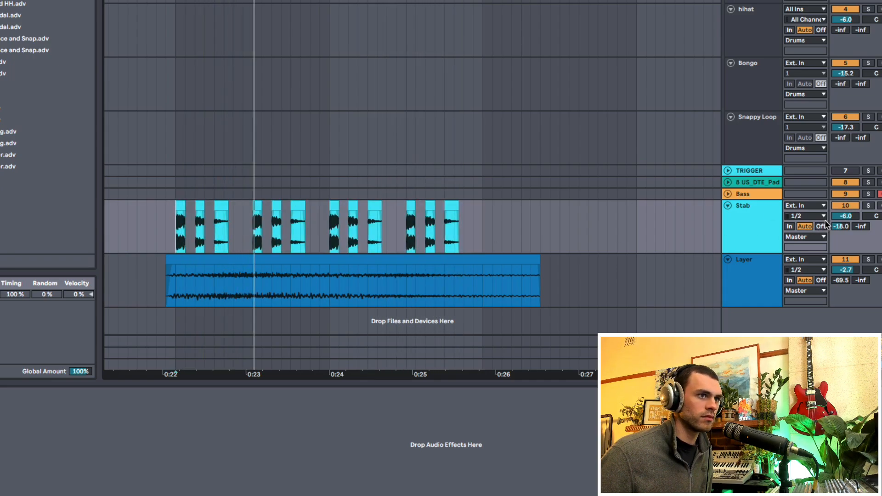
{"action": "left_click_drag", "start_coordinate": [845, 216], "coordinate": [846, 222]}
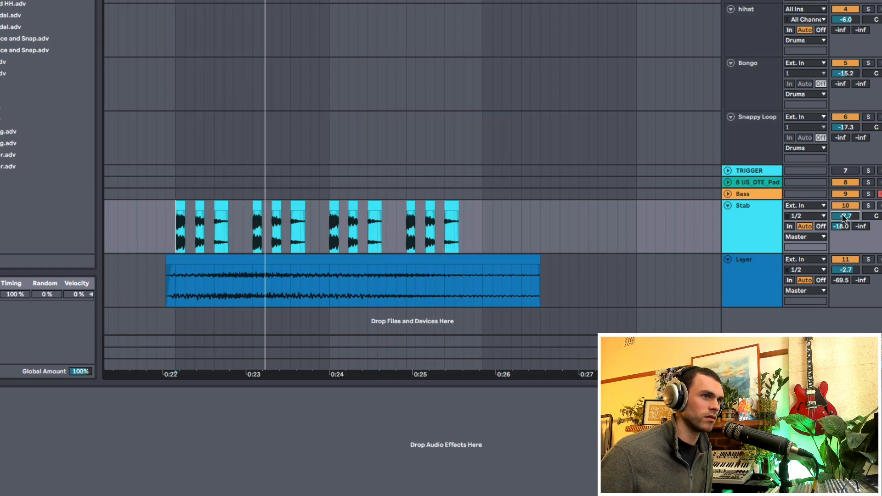
{"action": "key", "text": "Down"}
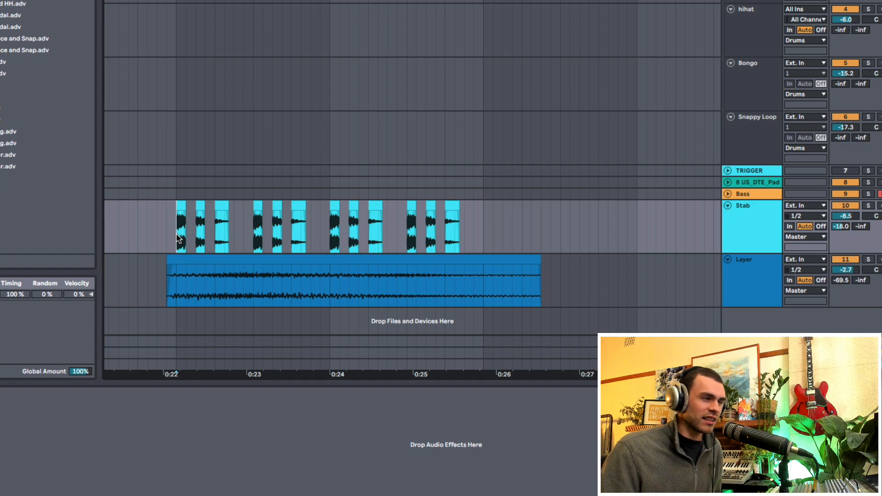
{"action": "scroll", "coordinate": [181, 234], "scroll_direction": "up", "scroll_amount": 1}
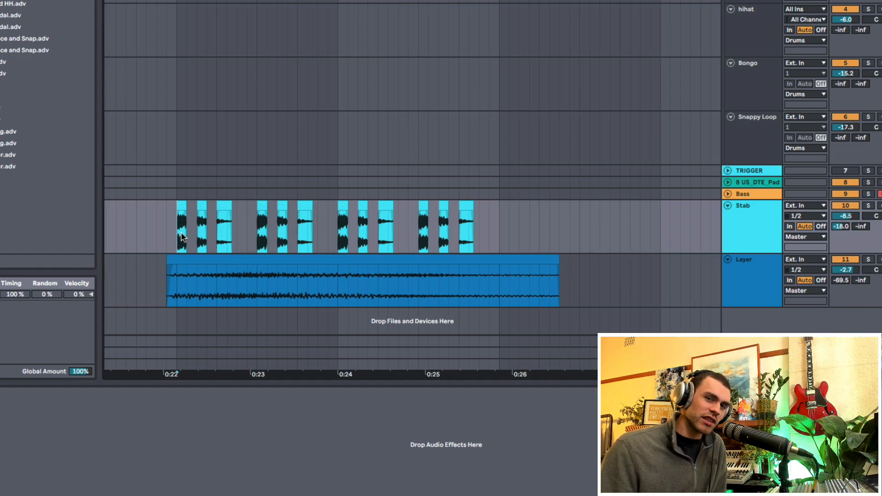